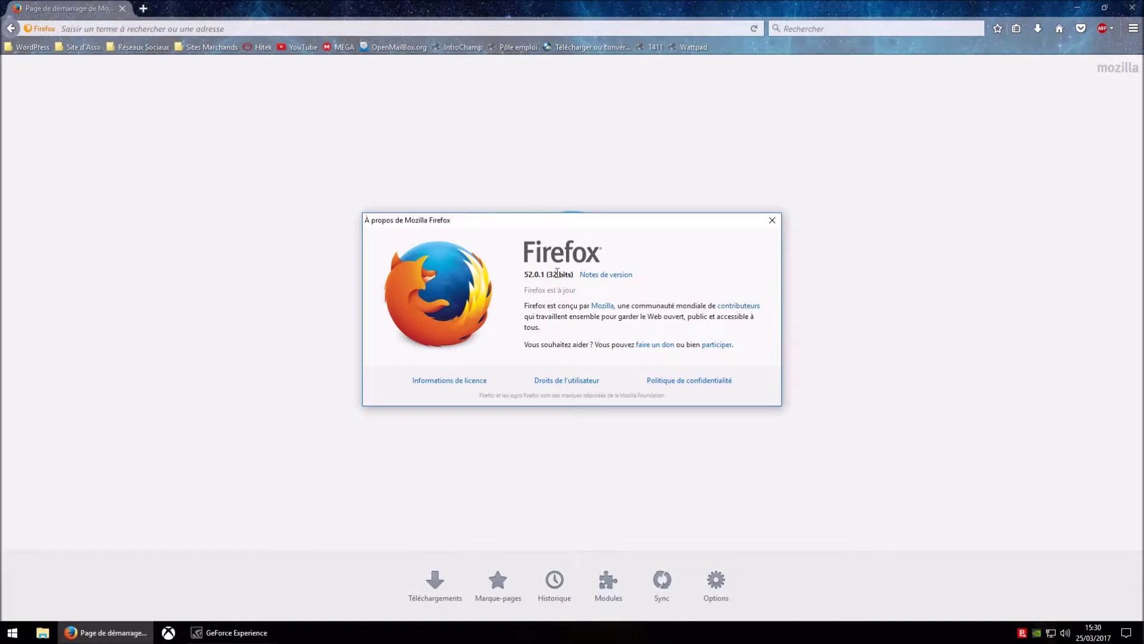
# - Close the About Firefox window reporting version 52.0.1 and bring up the main menu
pyautogui.click(776, 227)
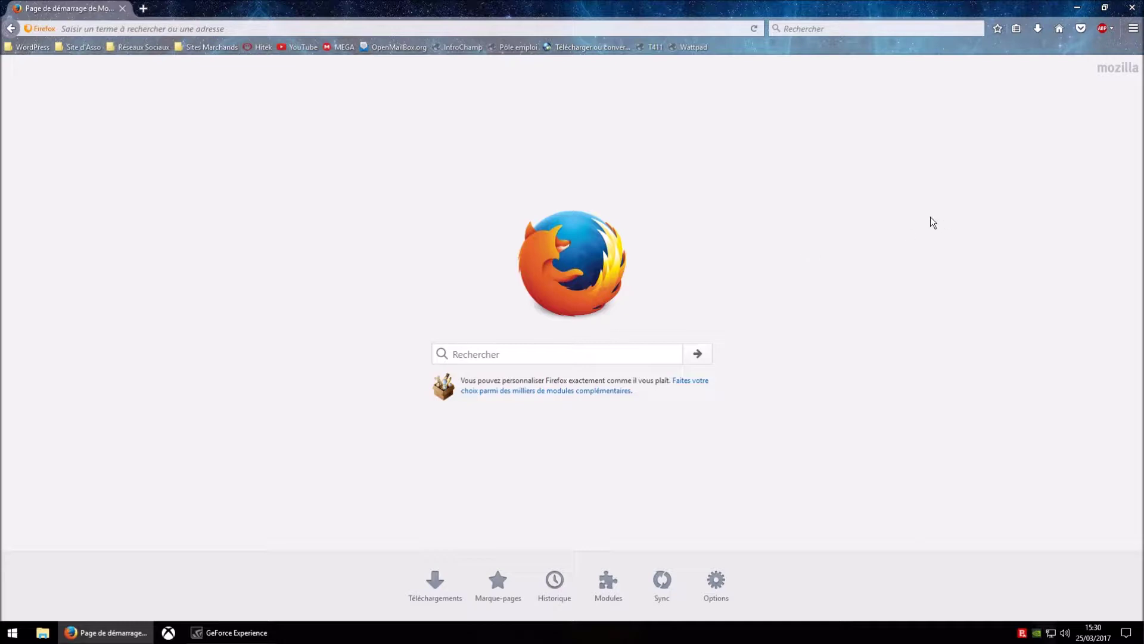
pyautogui.click(1135, 30)
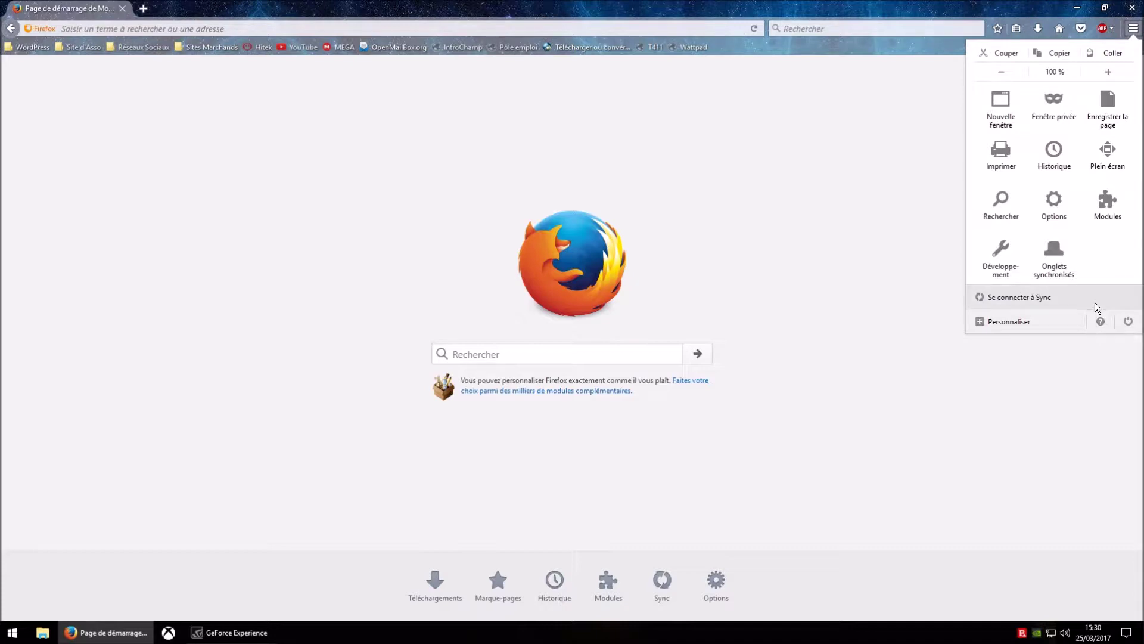
pyautogui.click(1100, 321)
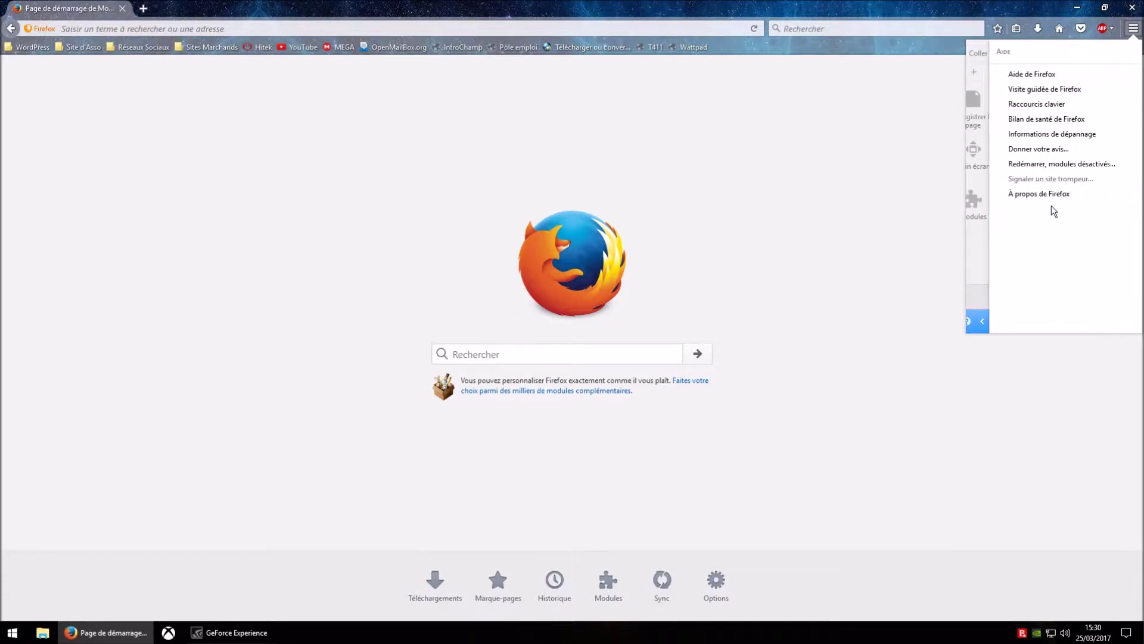
pyautogui.click(1049, 195)
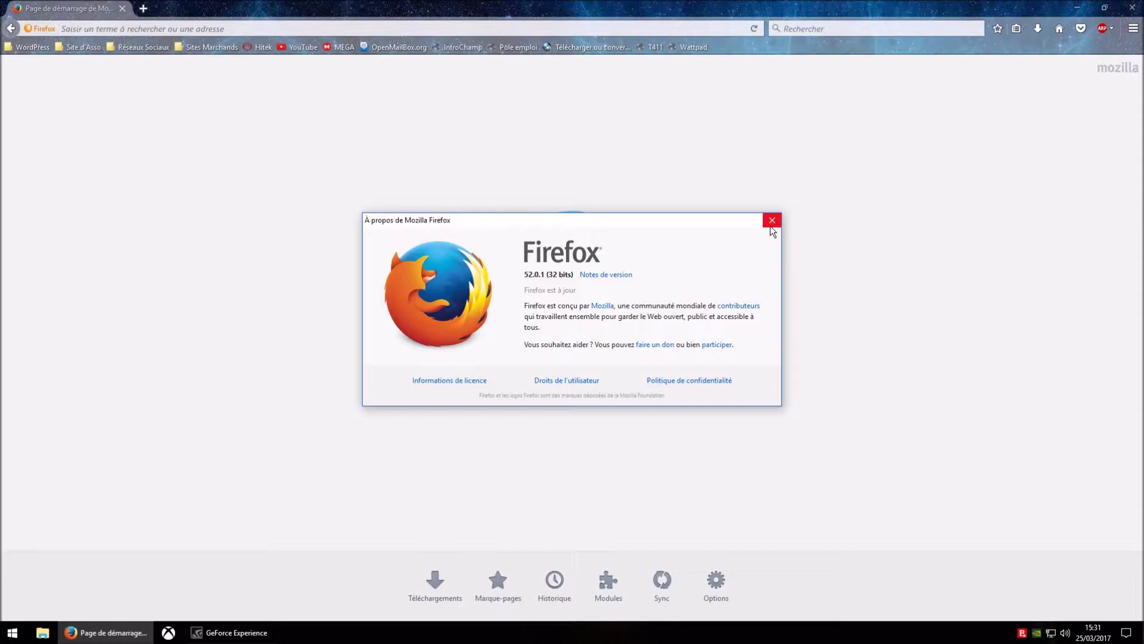
pyautogui.click(772, 221)
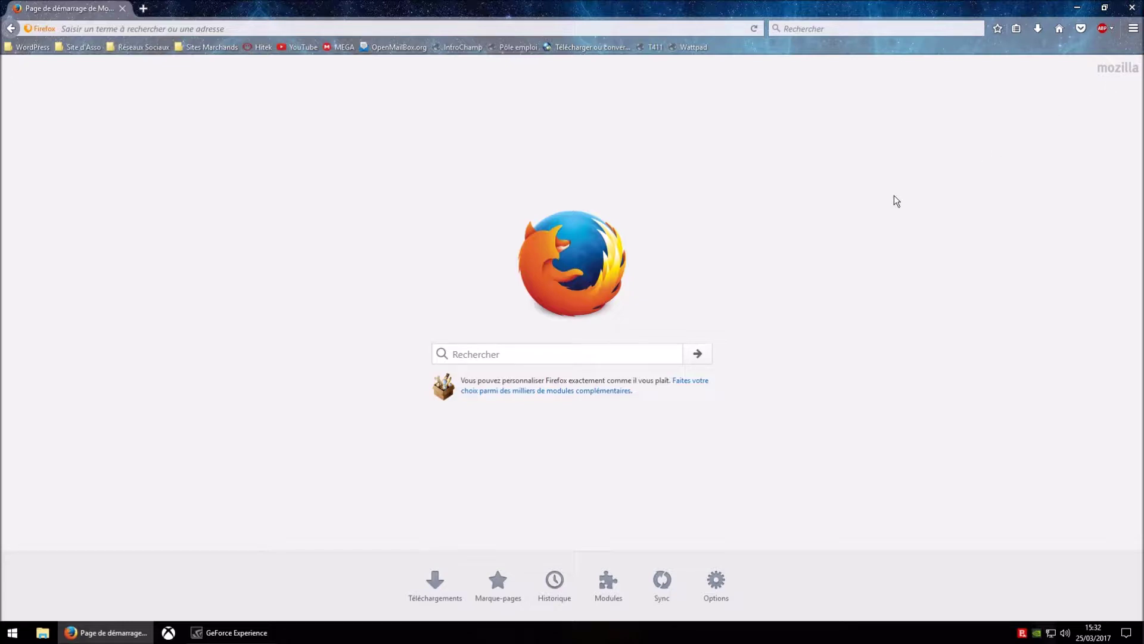
# - Open Firefox Options on the Général page and set startup to 'Afficher une page vide'
pyautogui.click(1134, 29)
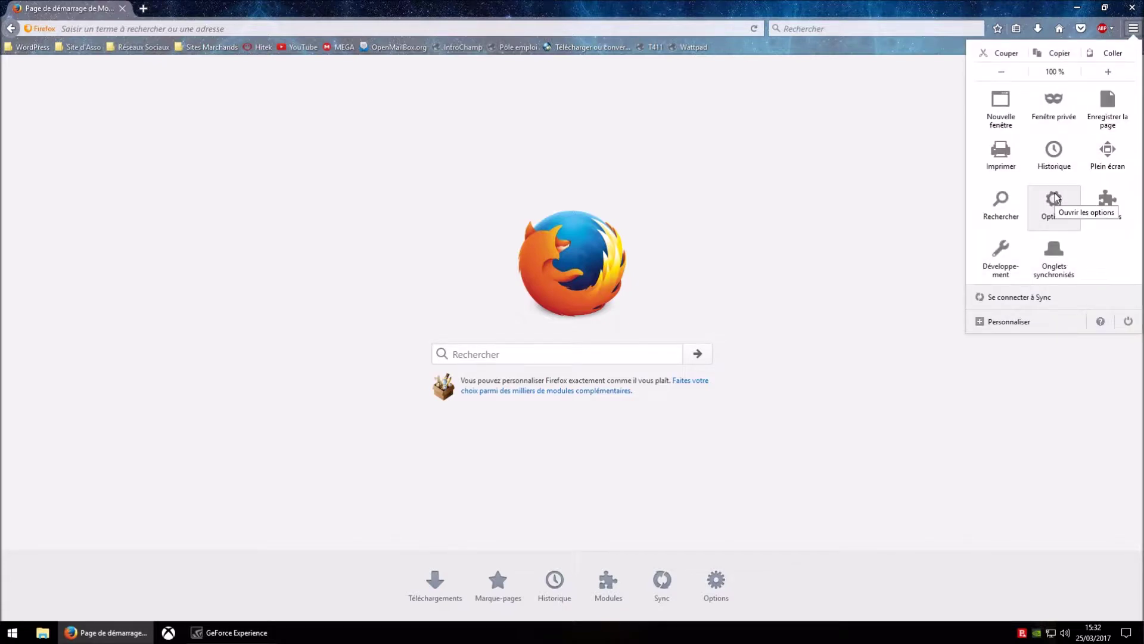
pyautogui.click(1054, 199)
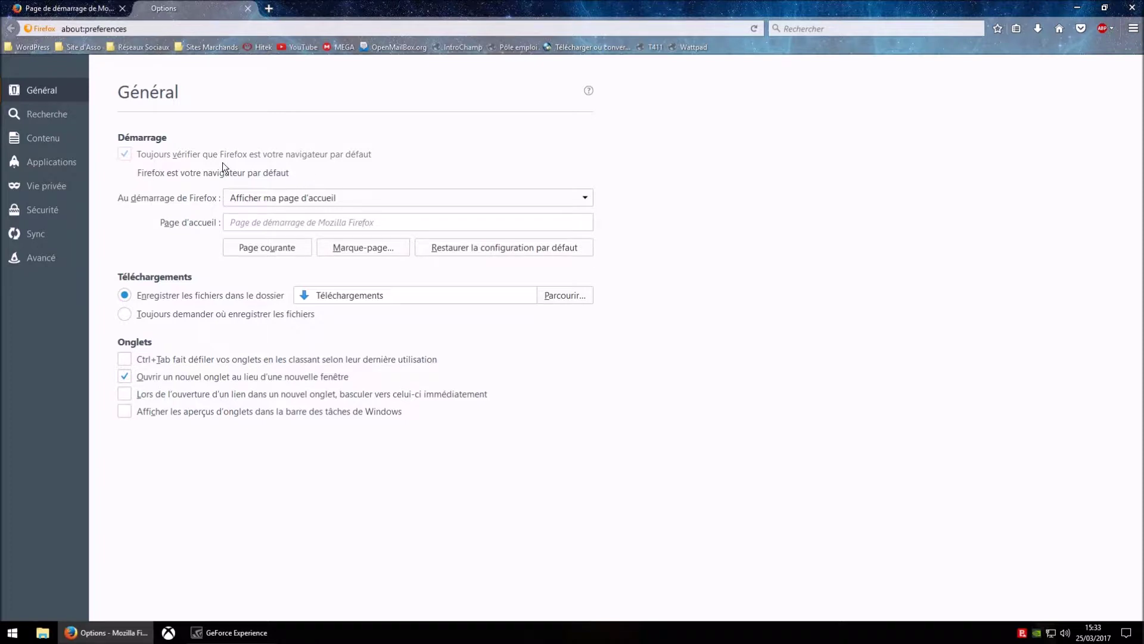
pyautogui.press('Down')
# - Set startup to 'Afficher ma page d'accueil' and test the home page in a new tab
pyautogui.click(276, 198)
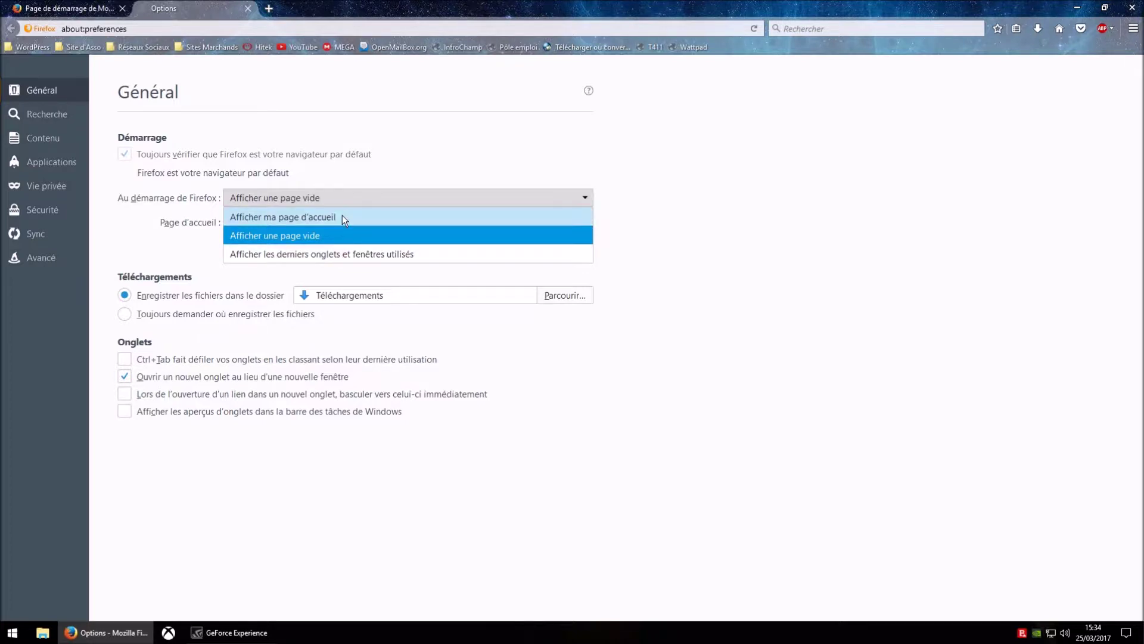
pyautogui.click(342, 217)
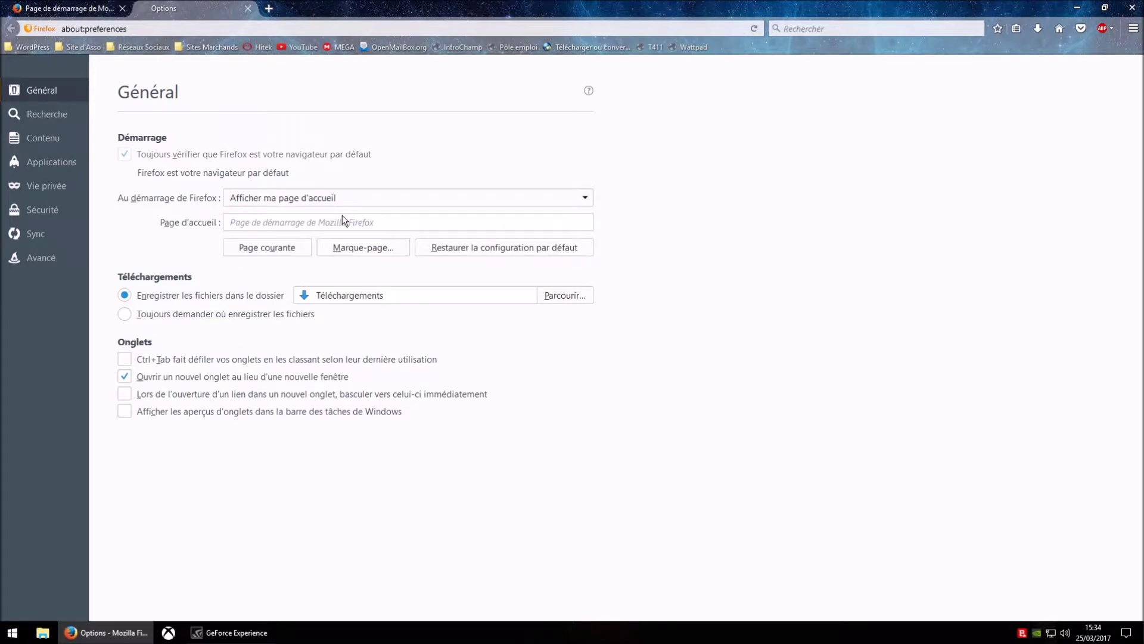
pyautogui.click(269, 10)
pyautogui.click(1060, 28)
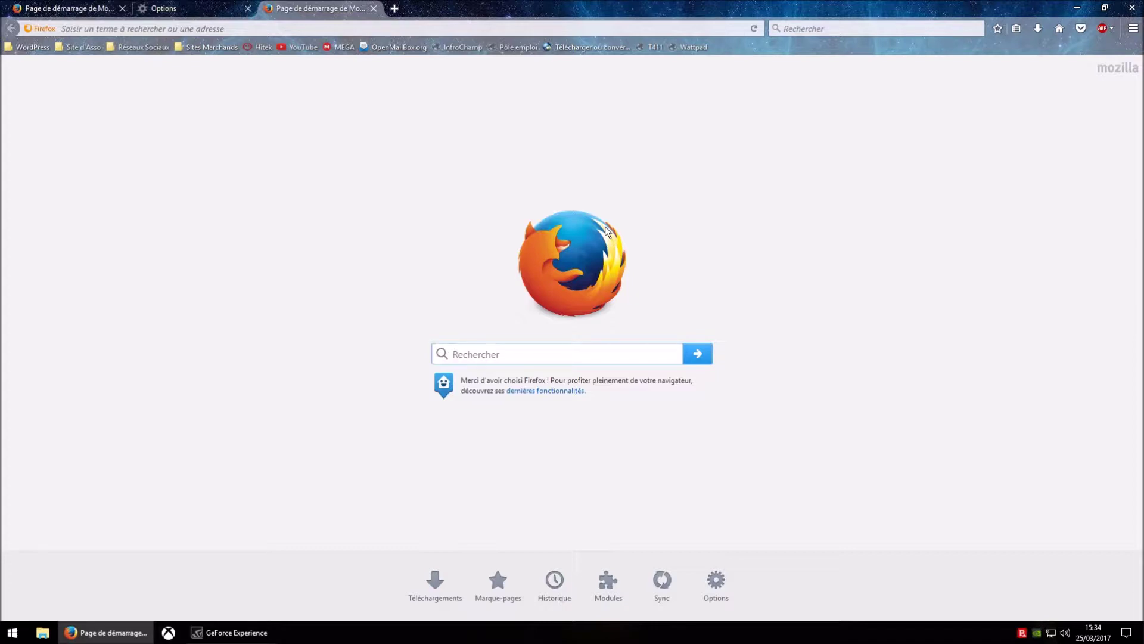
pyautogui.click(373, 8)
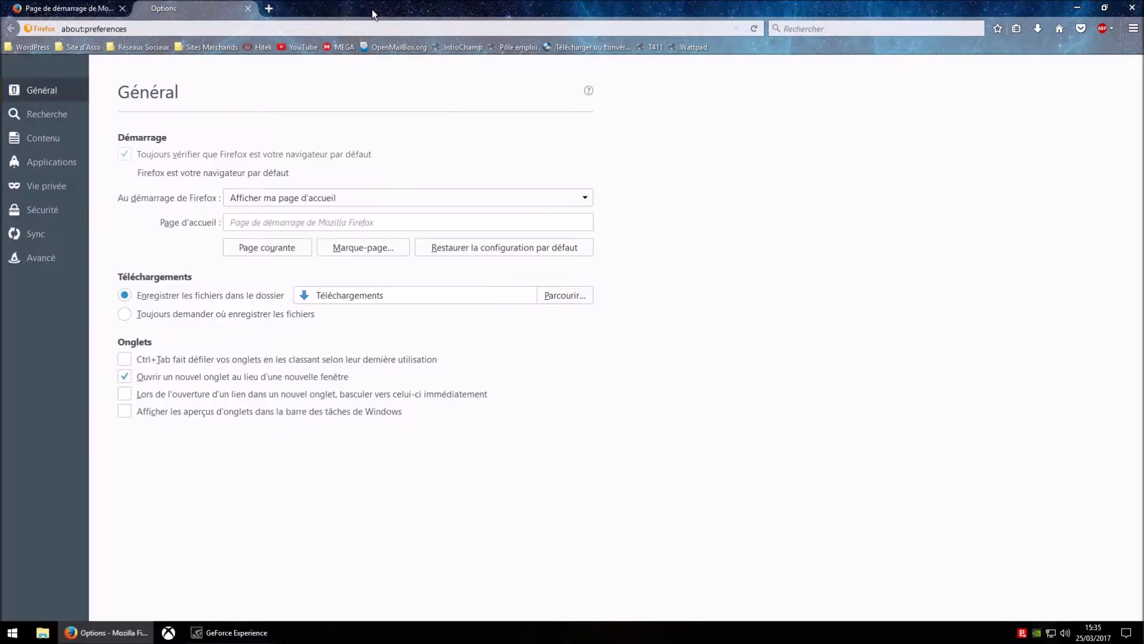
# - Try the startup choices, ending on restoring the last used windows and tabs
pyautogui.click(342, 200)
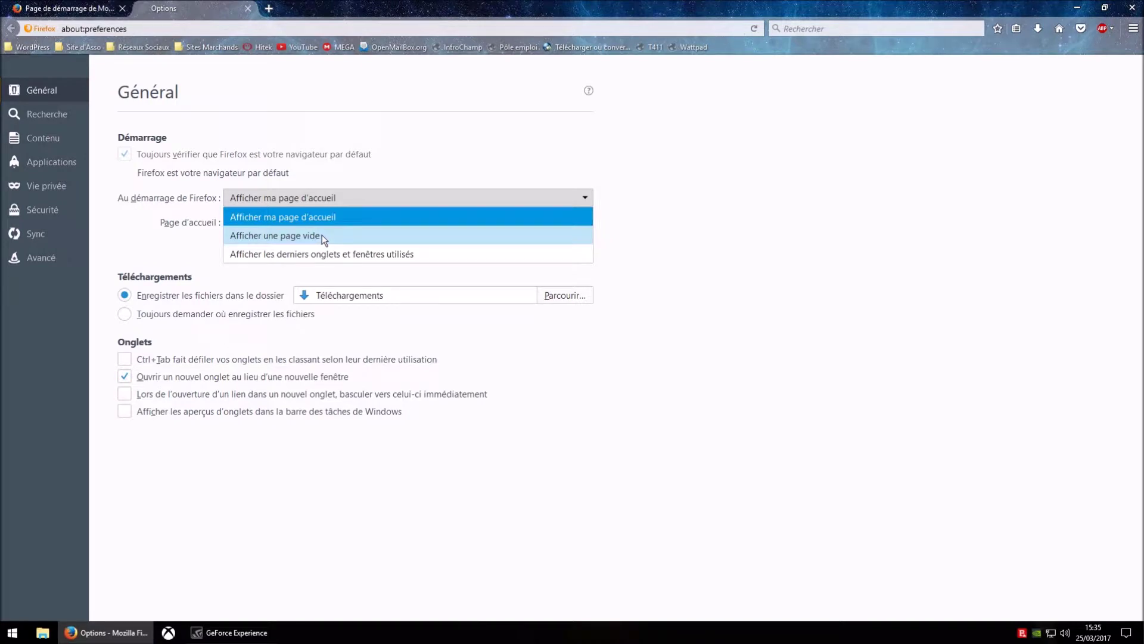
pyautogui.click(400, 140)
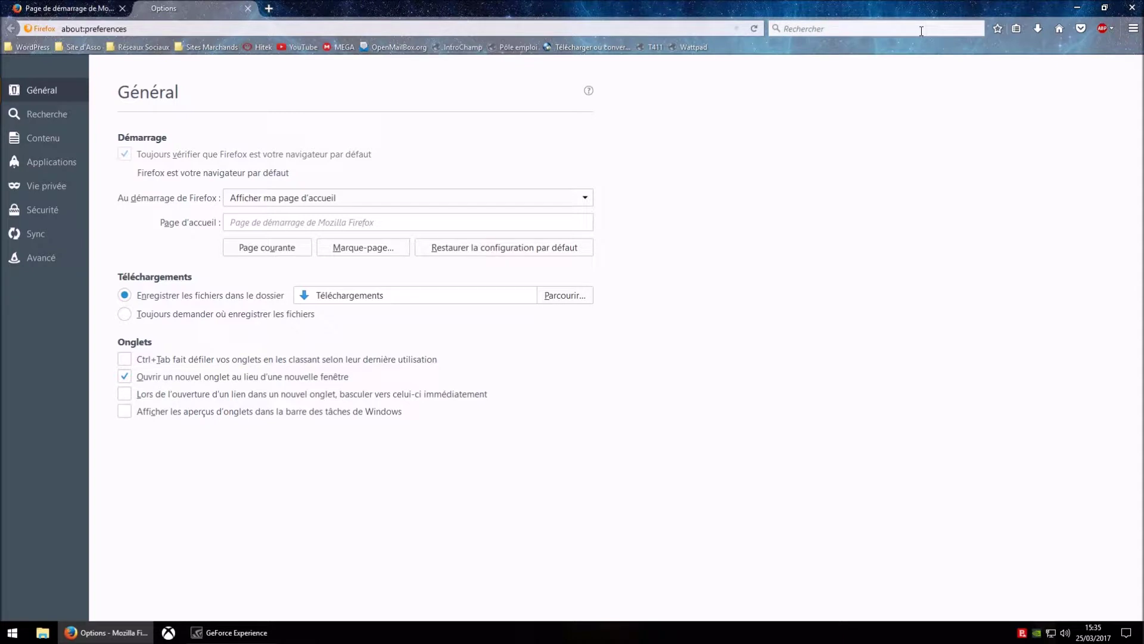
pyautogui.click(359, 197)
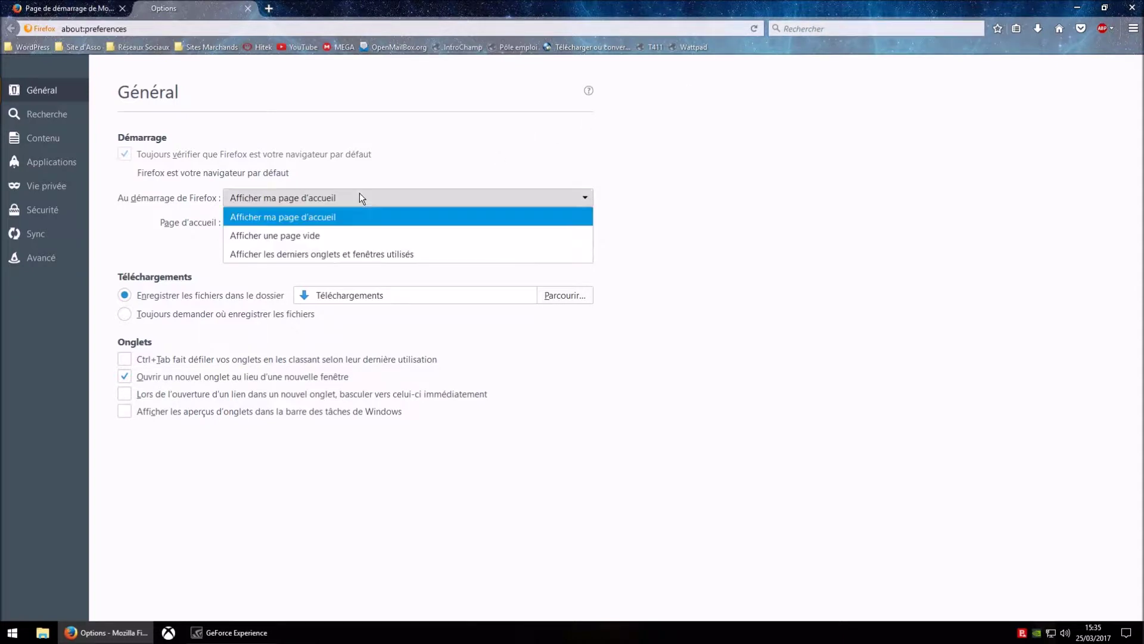
pyautogui.click(365, 255)
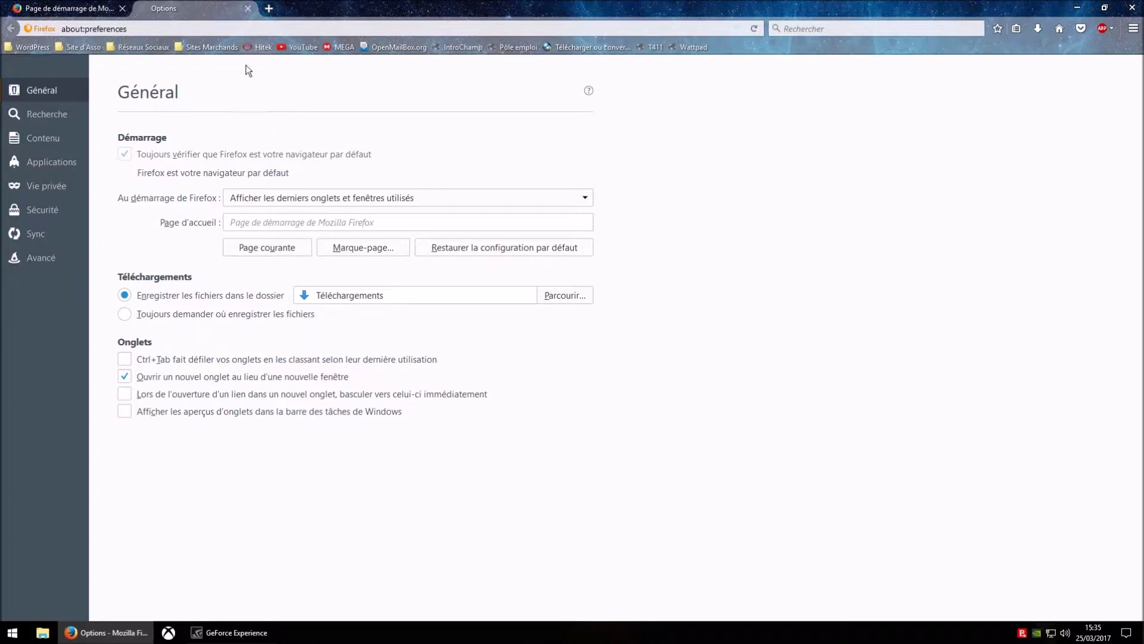
# - Reselect 'Afficher ma page d'accueil' at startup and verify it in a test tab
pyautogui.click(298, 199)
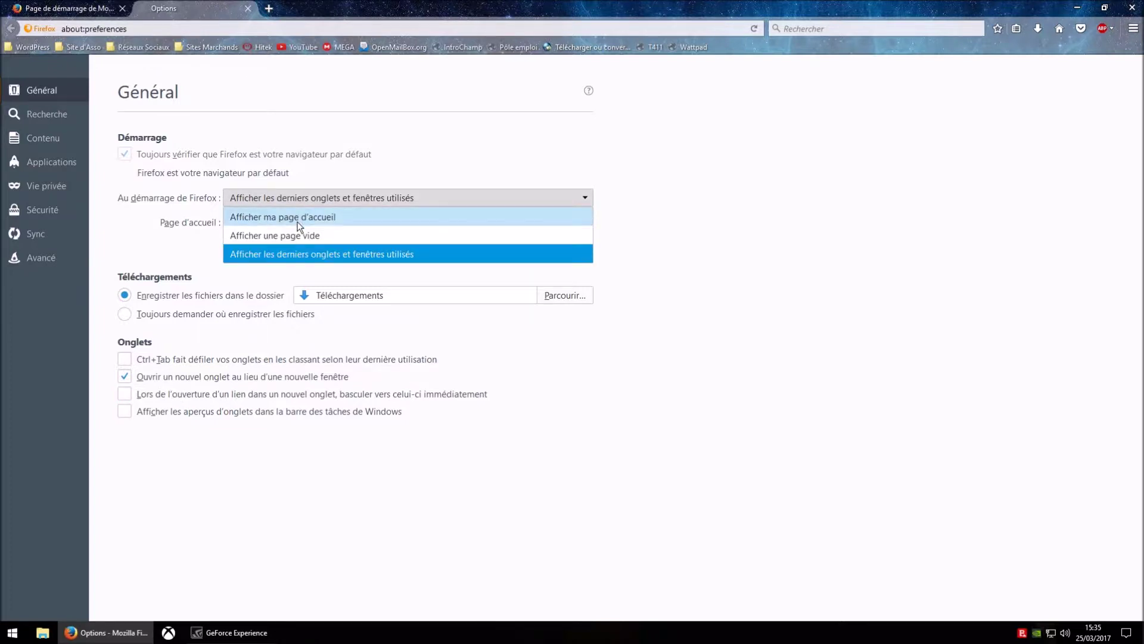
pyautogui.click(298, 218)
pyautogui.click(269, 8)
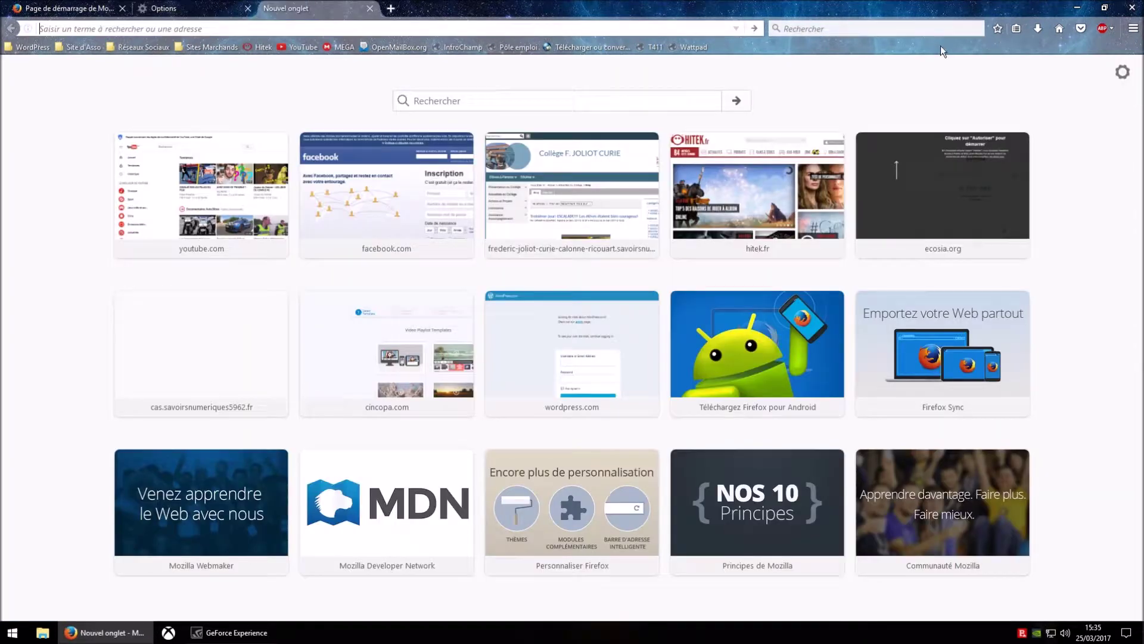
pyautogui.click(1059, 28)
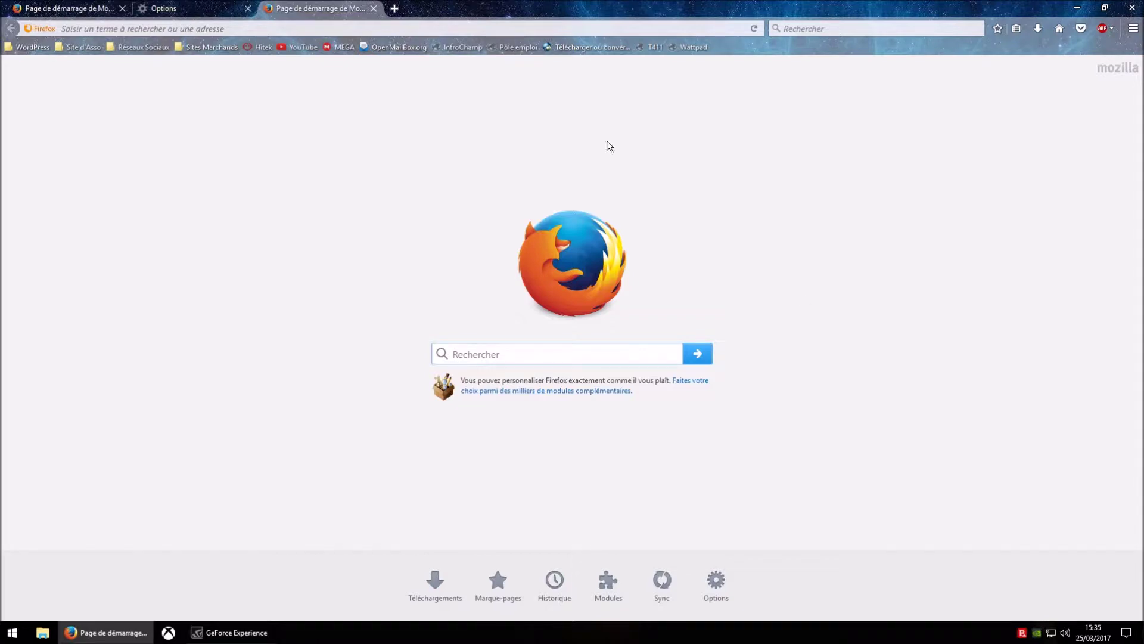
pyautogui.click(374, 9)
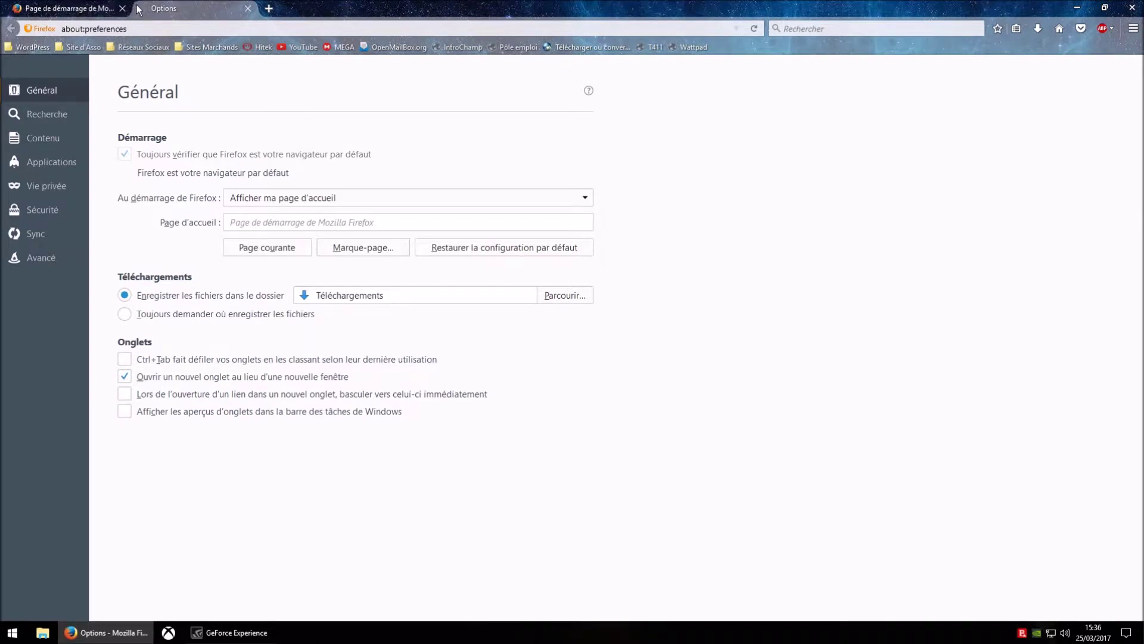
pyautogui.click(70, 11)
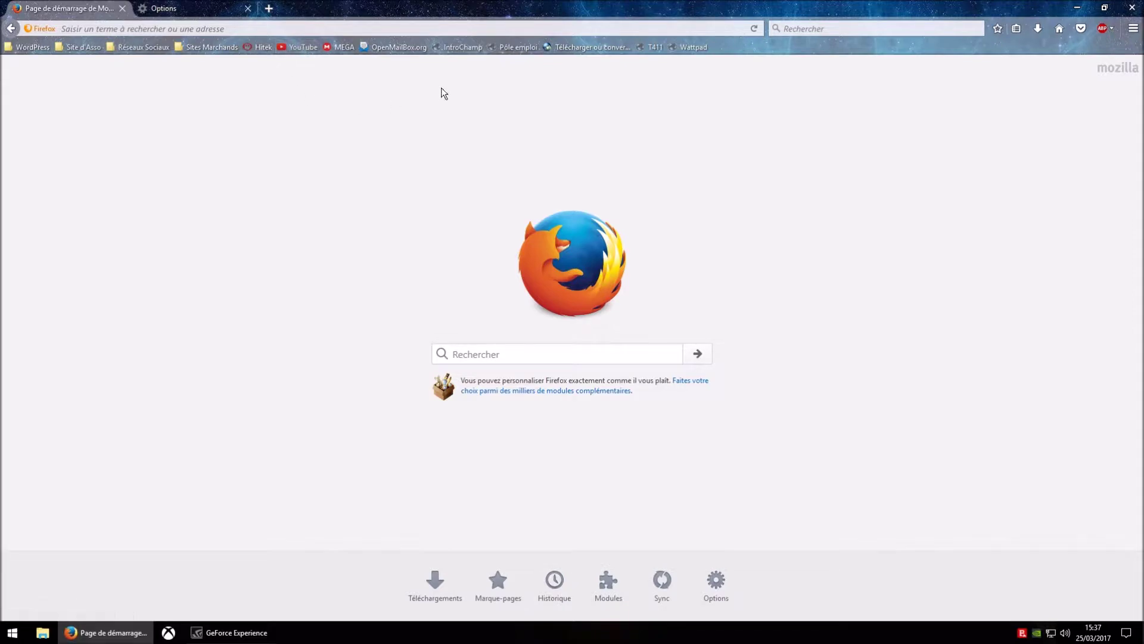
pyautogui.click(301, 47)
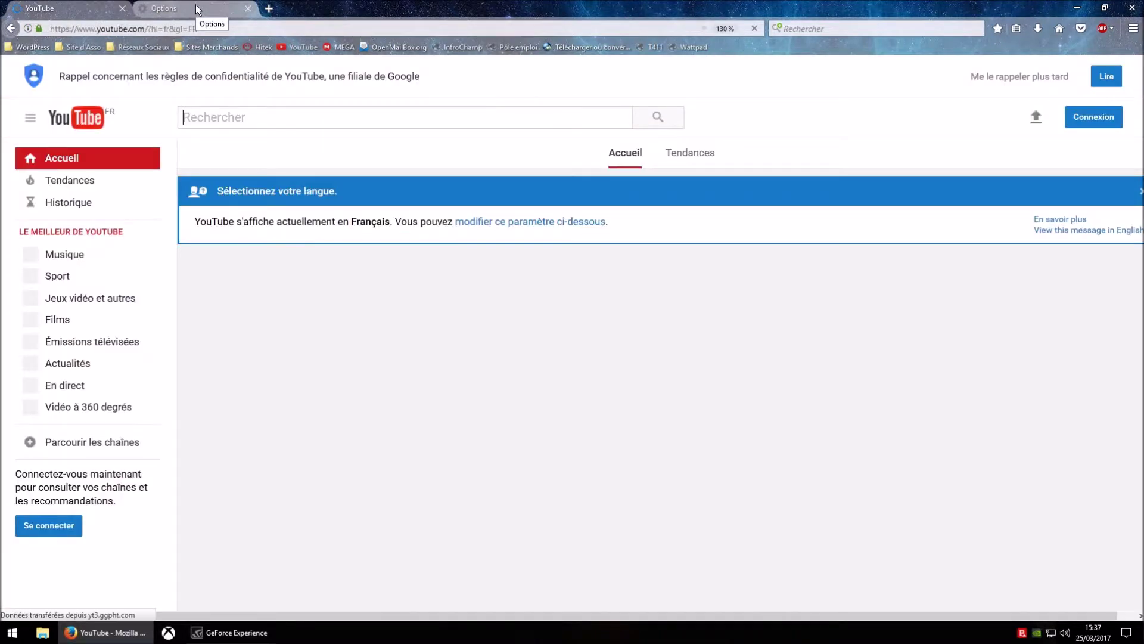
pyautogui.click(196, 4)
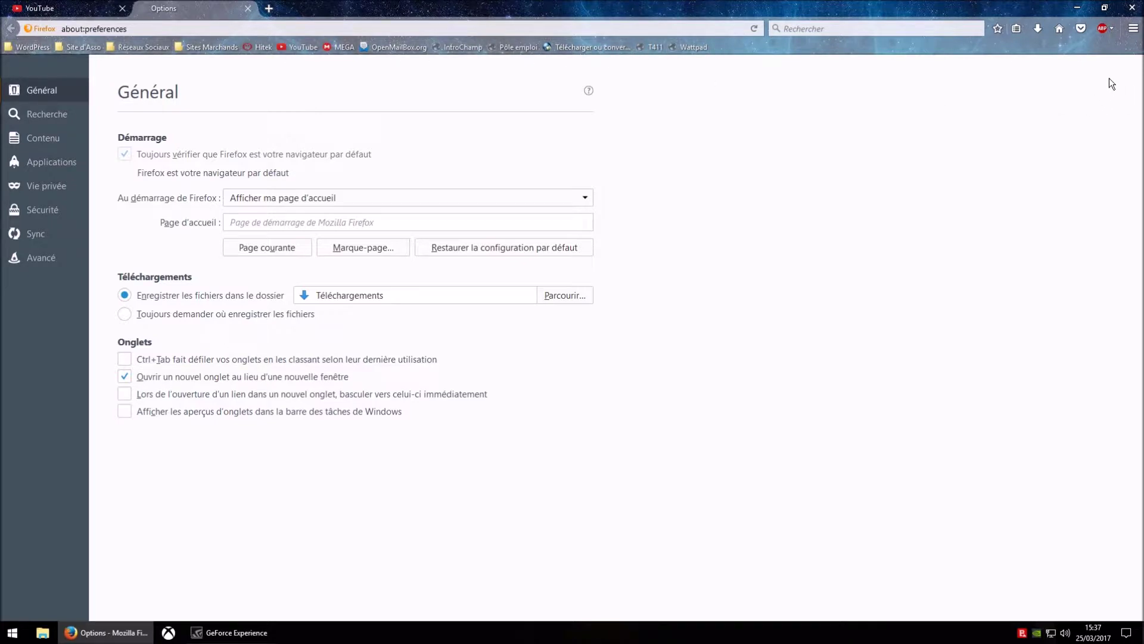
pyautogui.click(1018, 28)
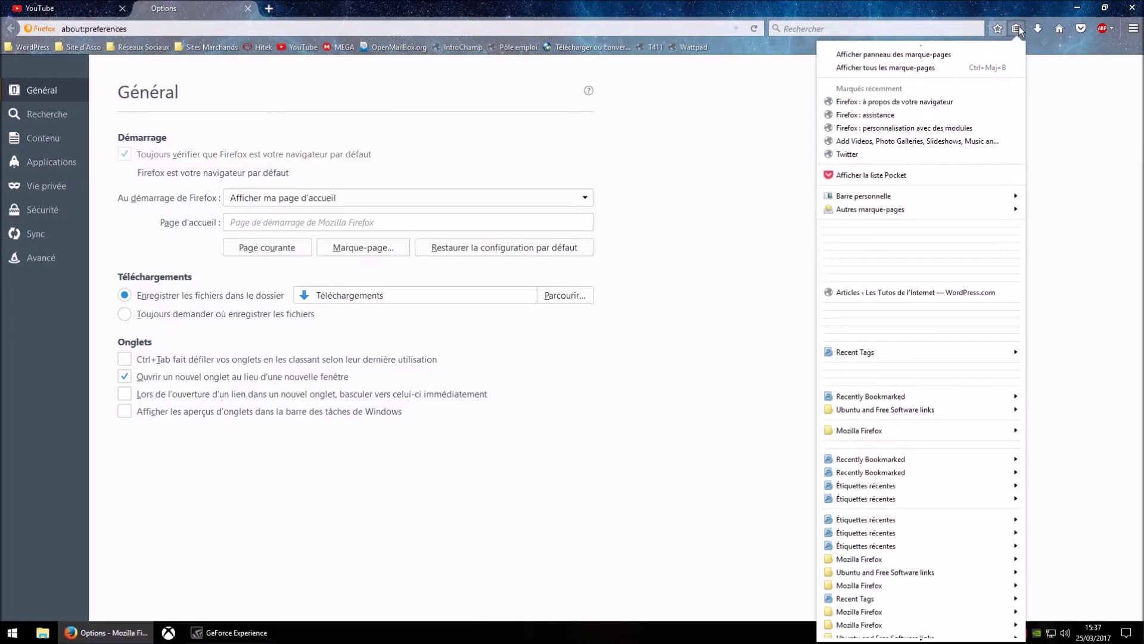
pyautogui.click(1019, 26)
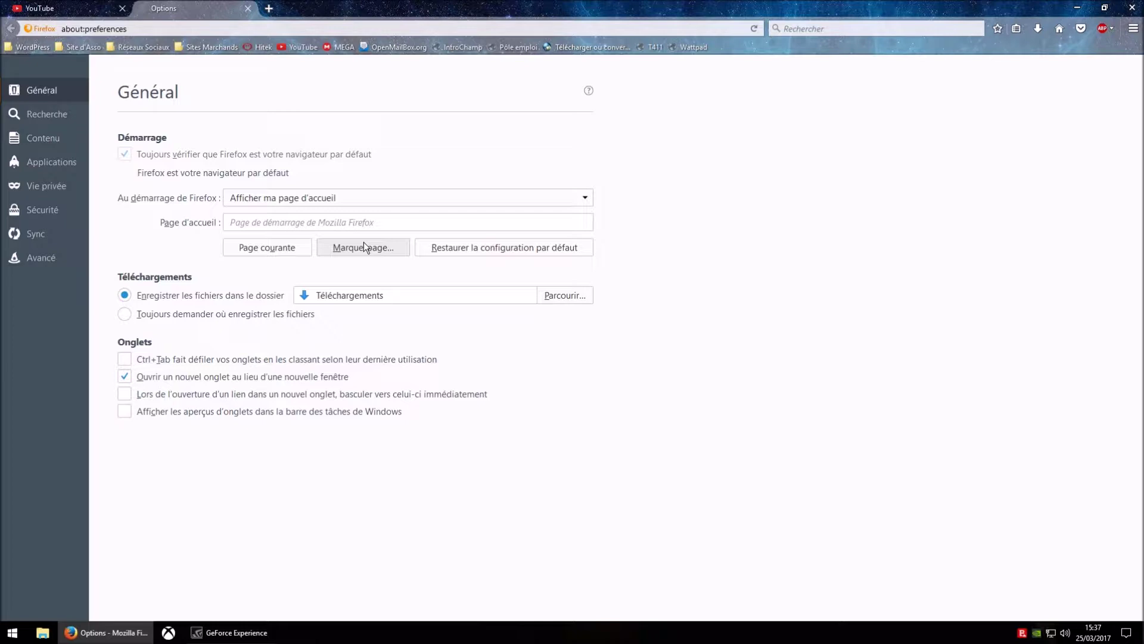
pyautogui.press('Tab')
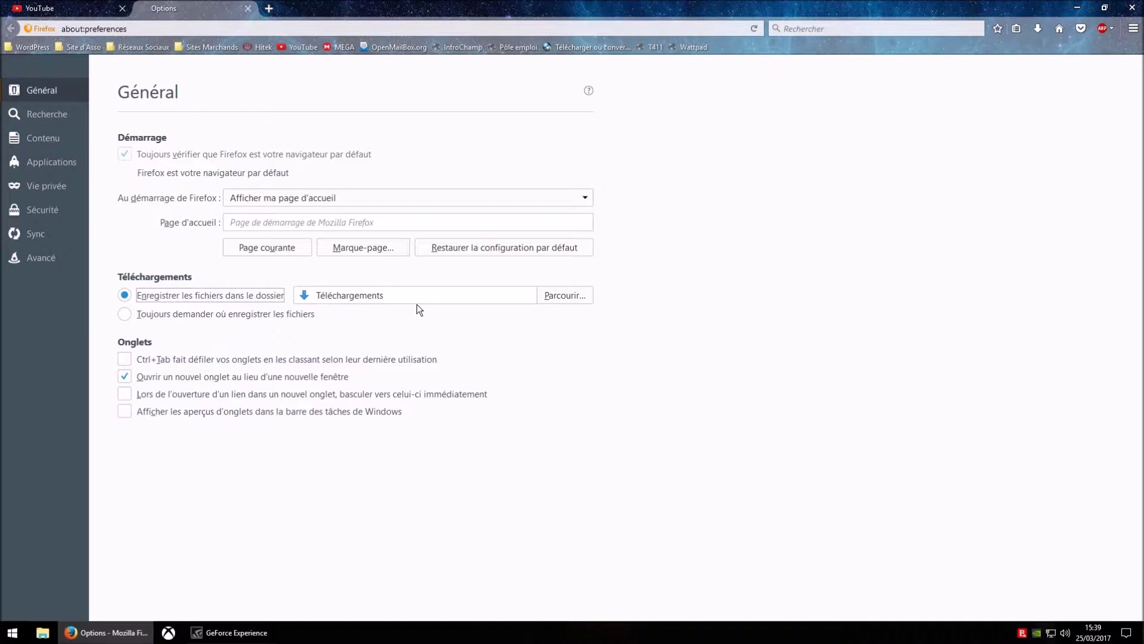
pyautogui.click(561, 296)
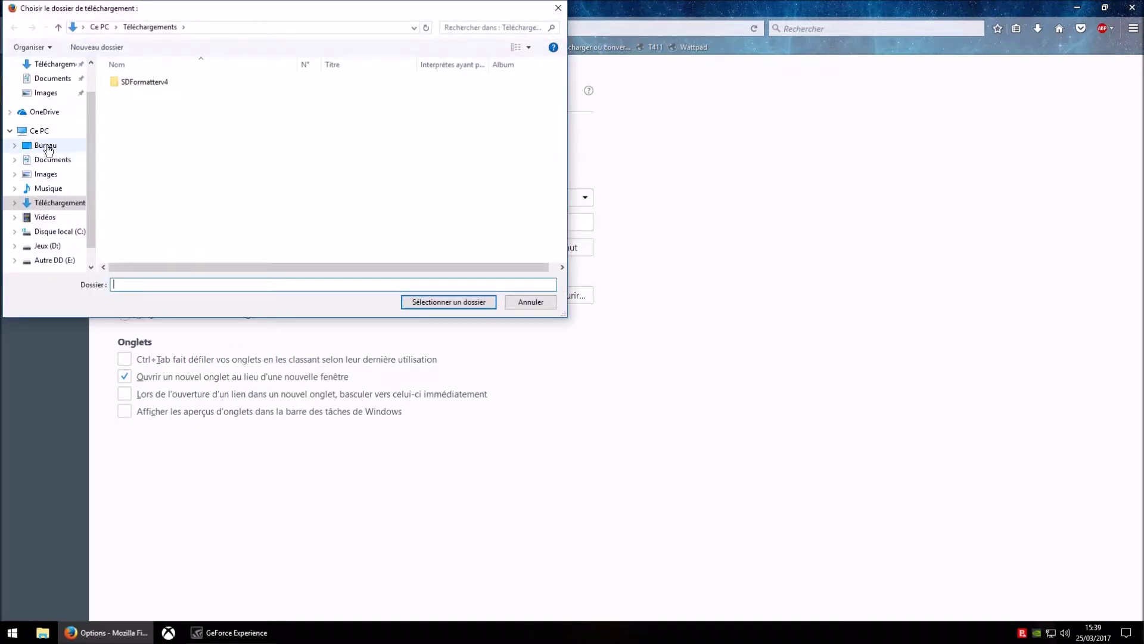
pyautogui.click(560, 8)
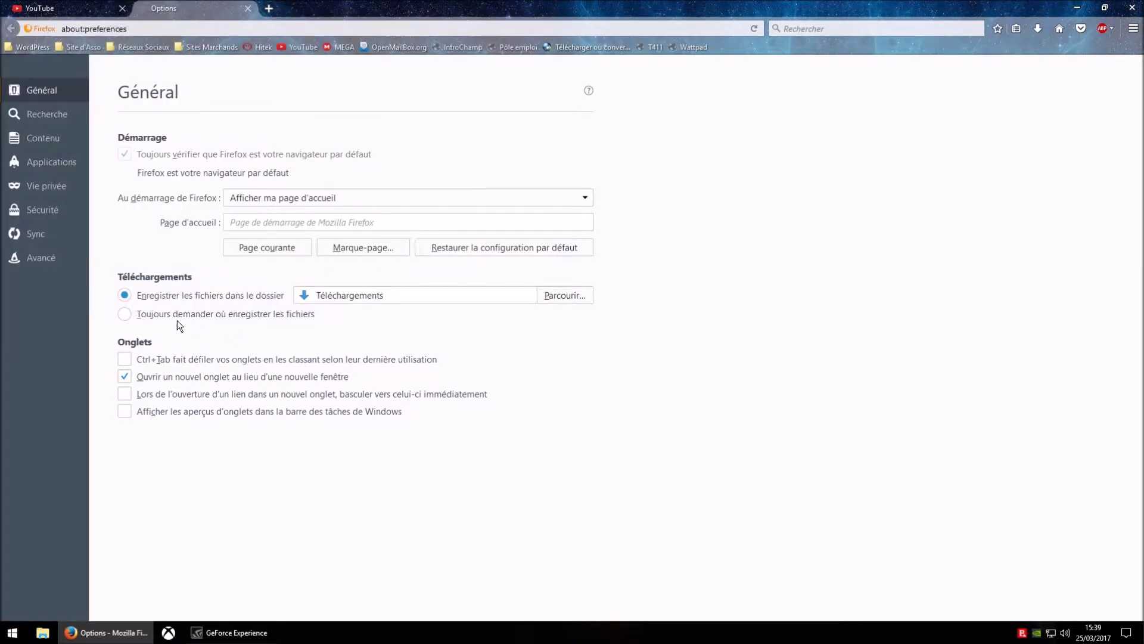
pyautogui.click(124, 315)
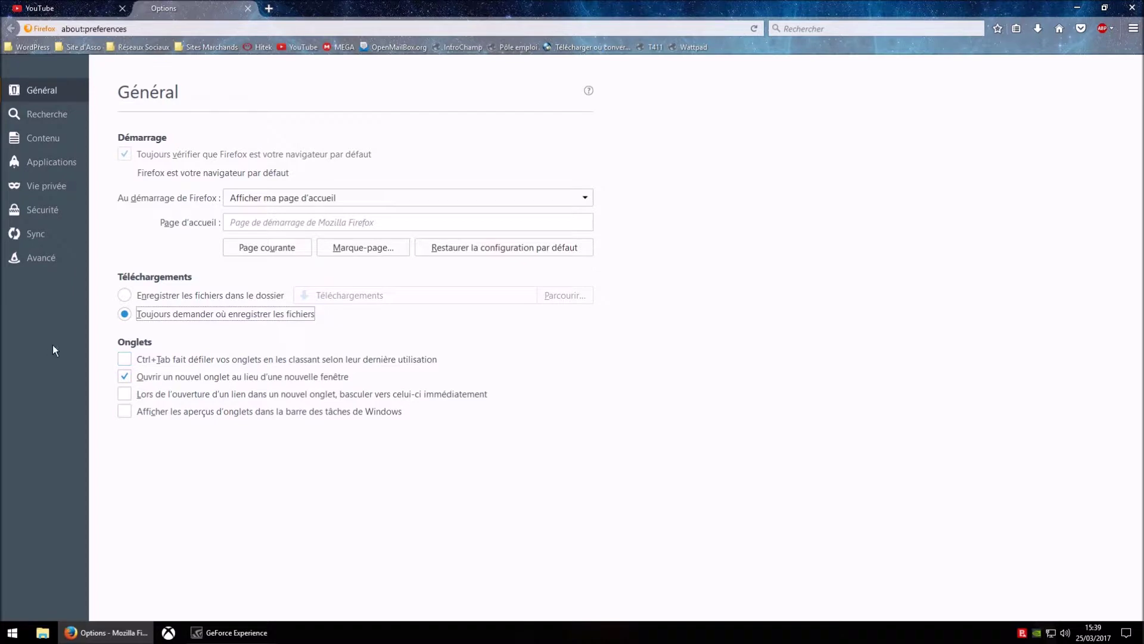
pyautogui.click(123, 296)
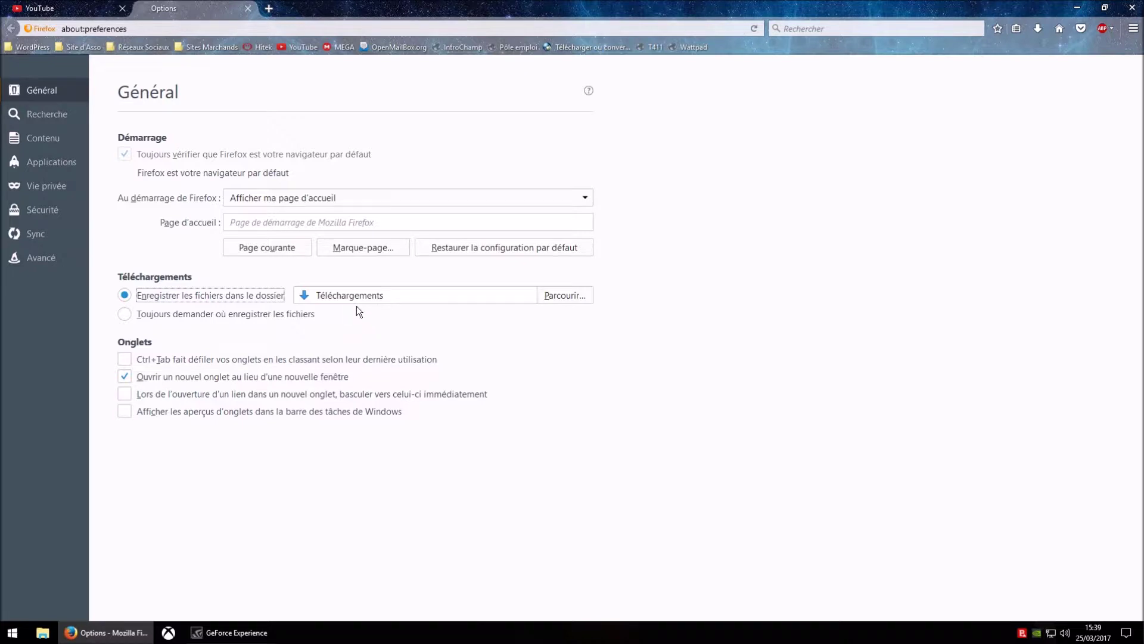
# - Make DuckDuckGo the default search engine on the Recherche page
pyautogui.click(53, 115)
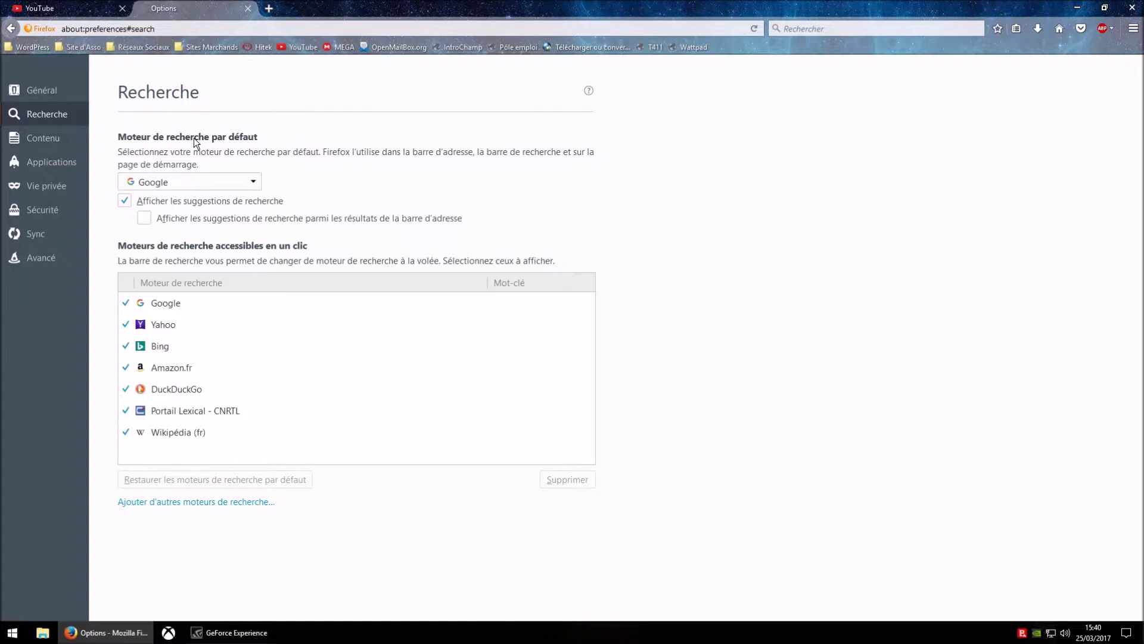
pyautogui.click(255, 180)
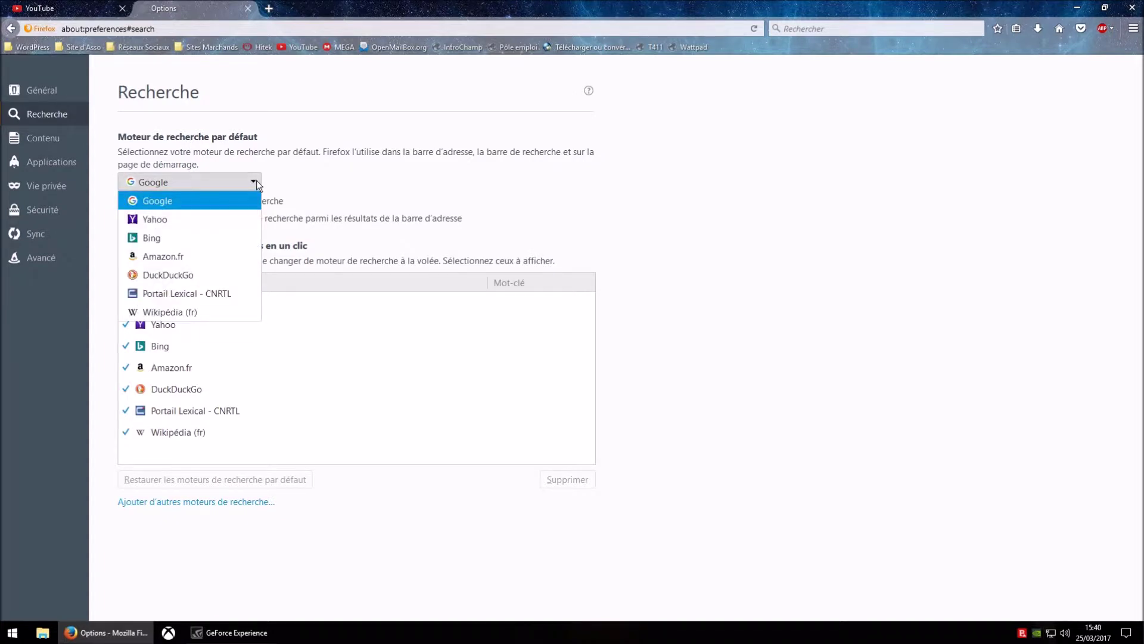
pyautogui.click(272, 186)
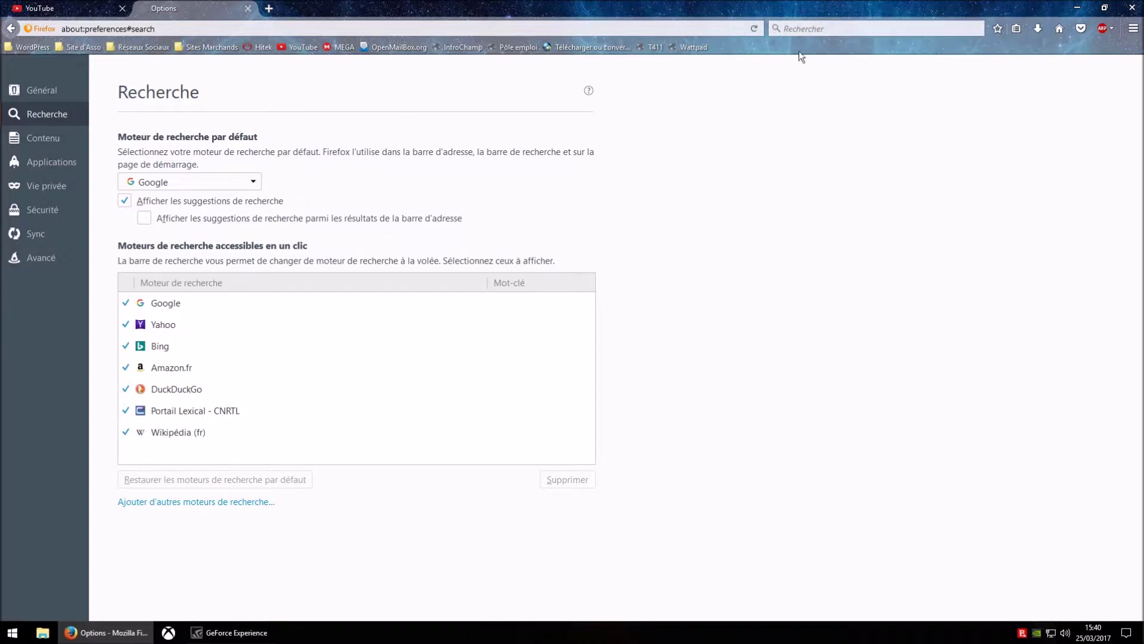
pyautogui.click(254, 181)
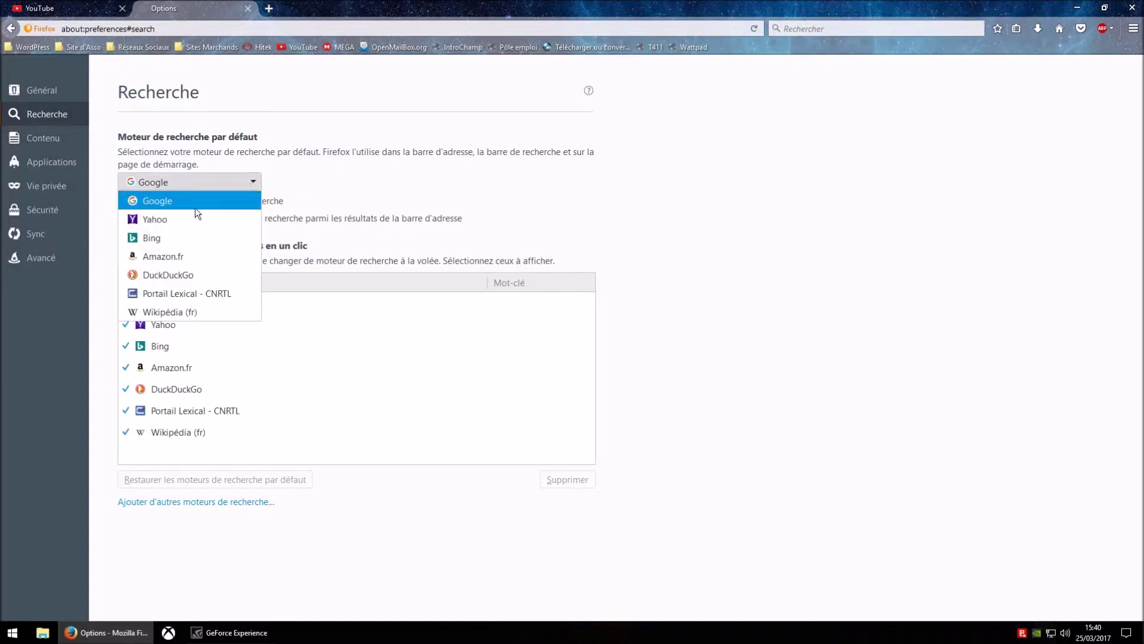
pyautogui.click(187, 277)
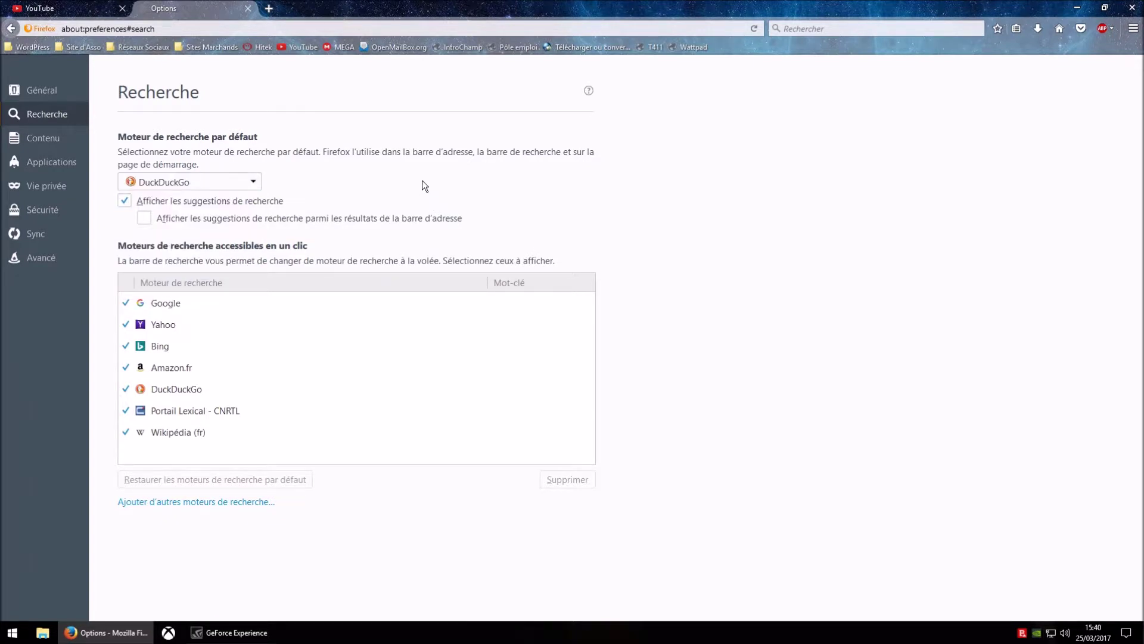
# - Search for 'test' from the search box in a new tab
pyautogui.click(268, 8)
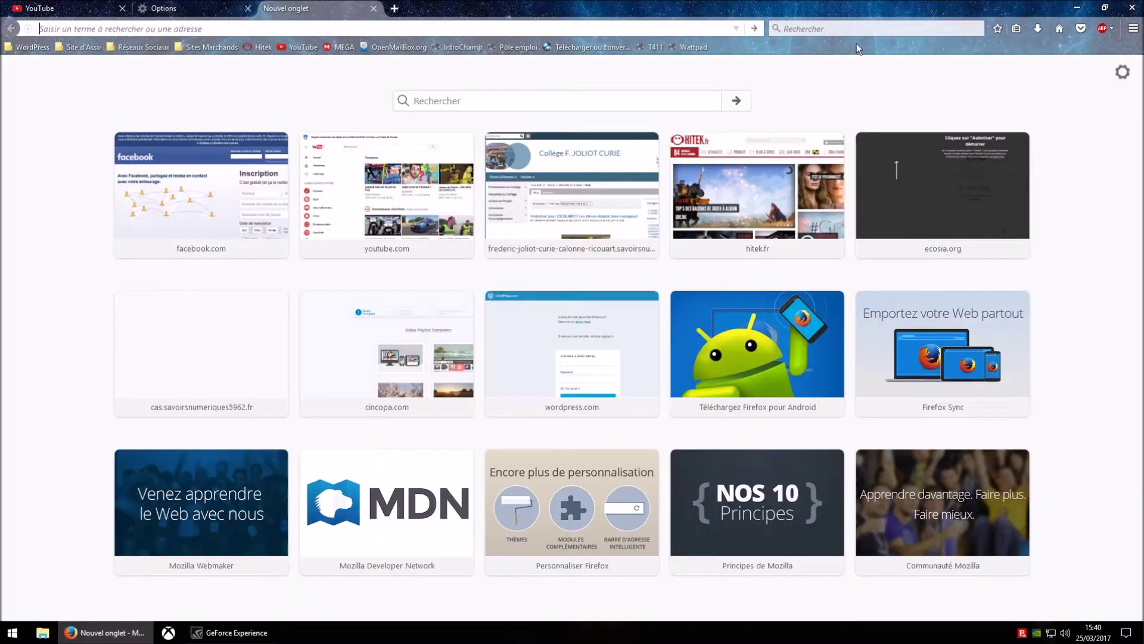
pyautogui.click(845, 31)
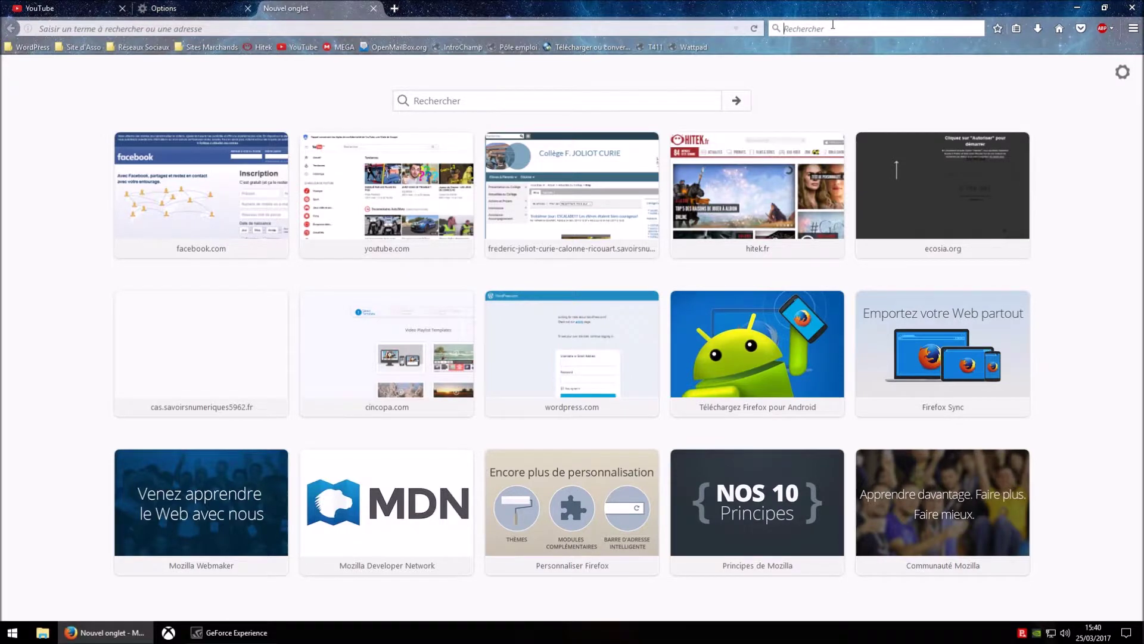
pyautogui.write('test')
pyautogui.press('Return')
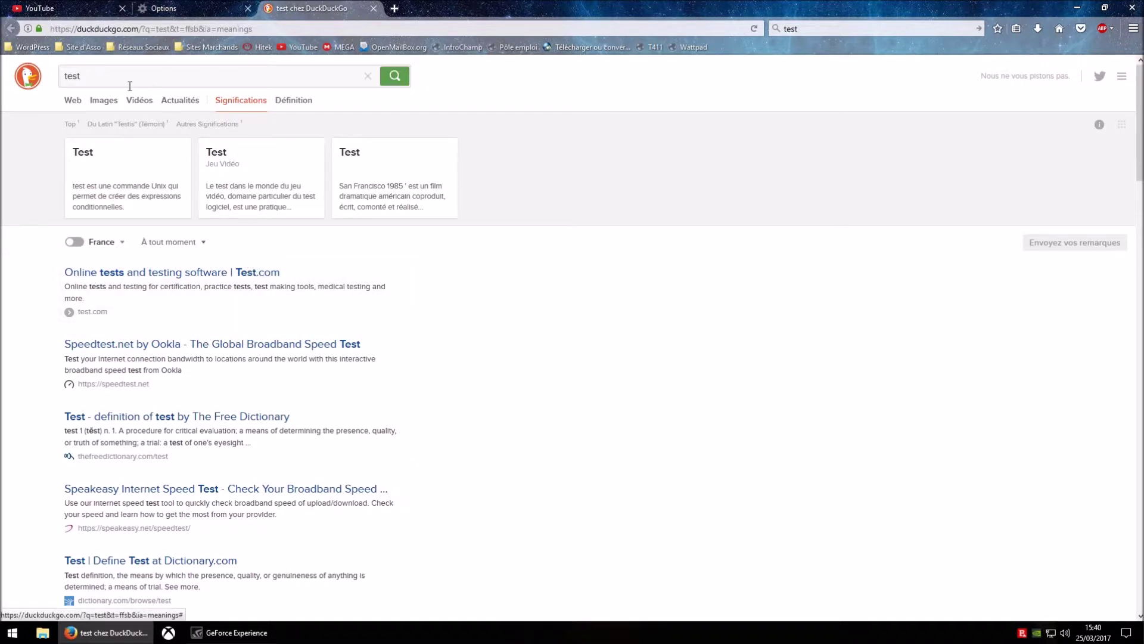
# - Set Google back as the default search engine in Options
pyautogui.click(178, 9)
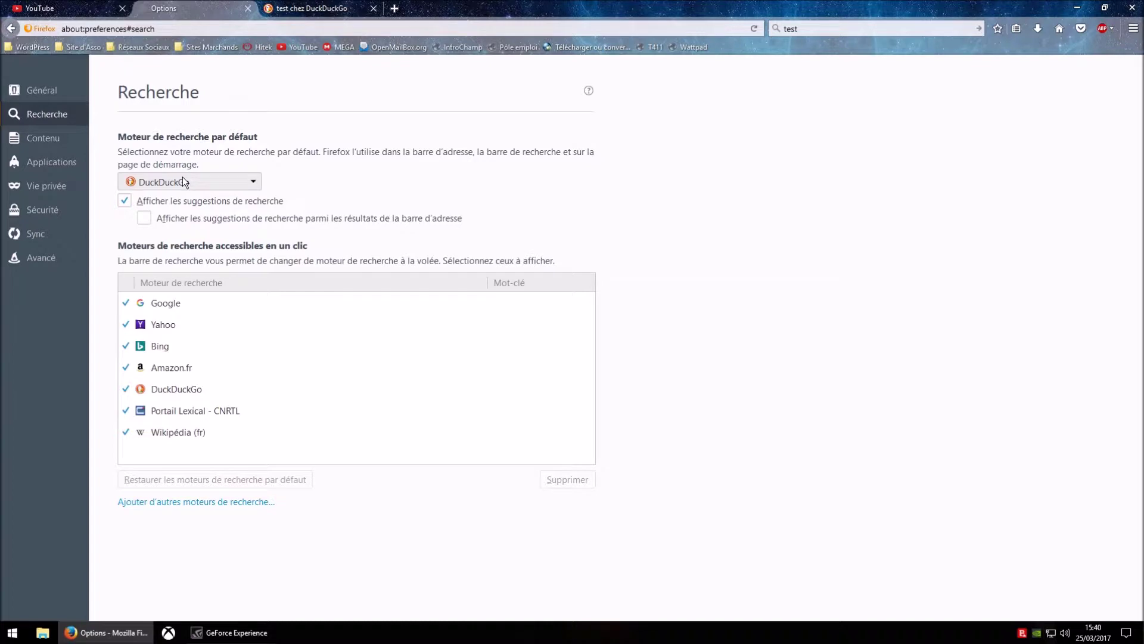
pyautogui.click(254, 183)
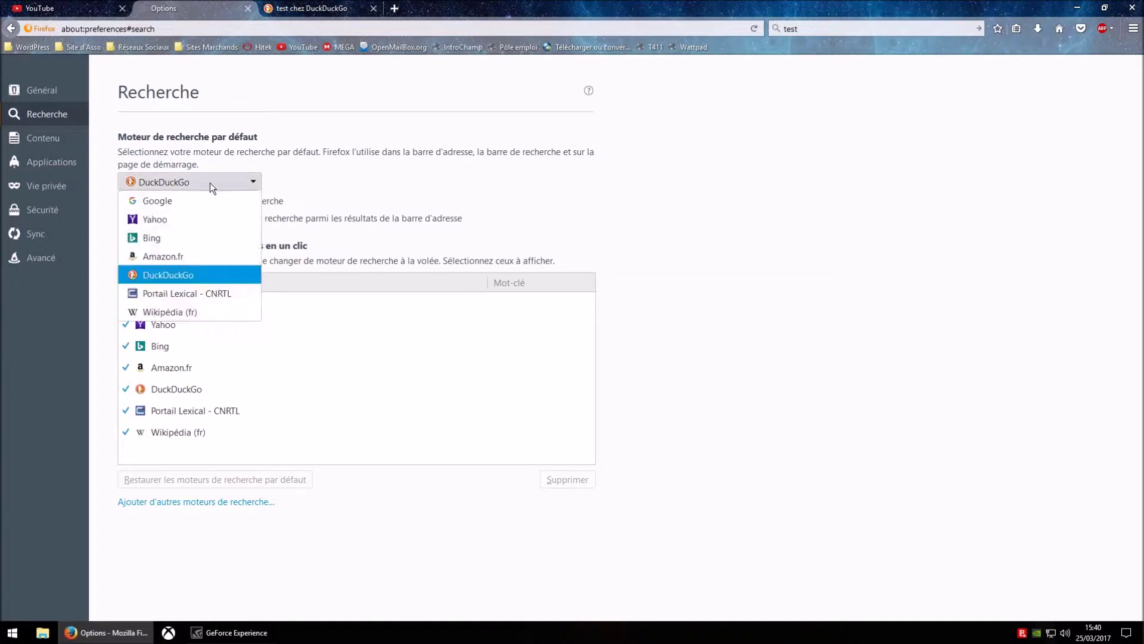
pyautogui.click(182, 203)
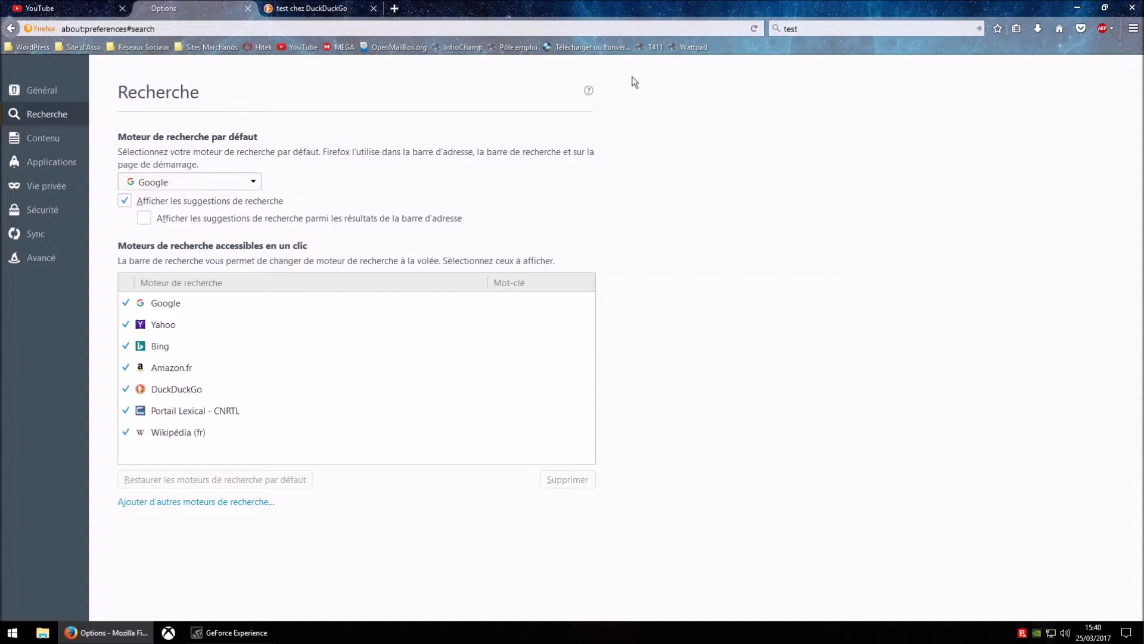
# - Run a one-off DuckDuckGo search for 'test' from the search bar, then go back to Options
pyautogui.click(374, 8)
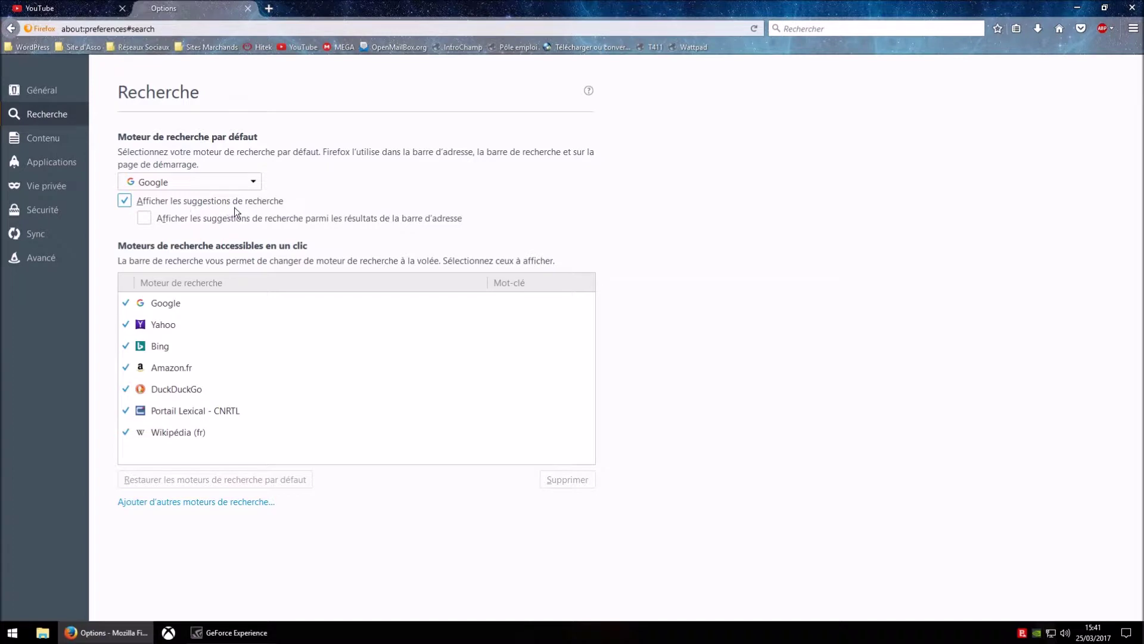
pyautogui.click(797, 30)
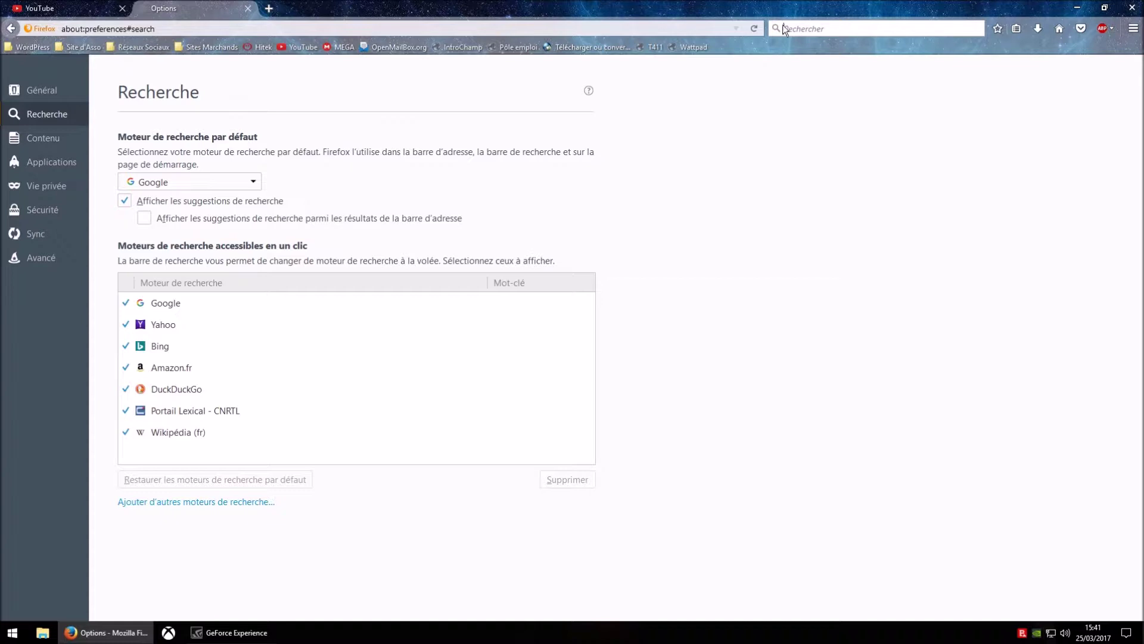
pyautogui.write('test')
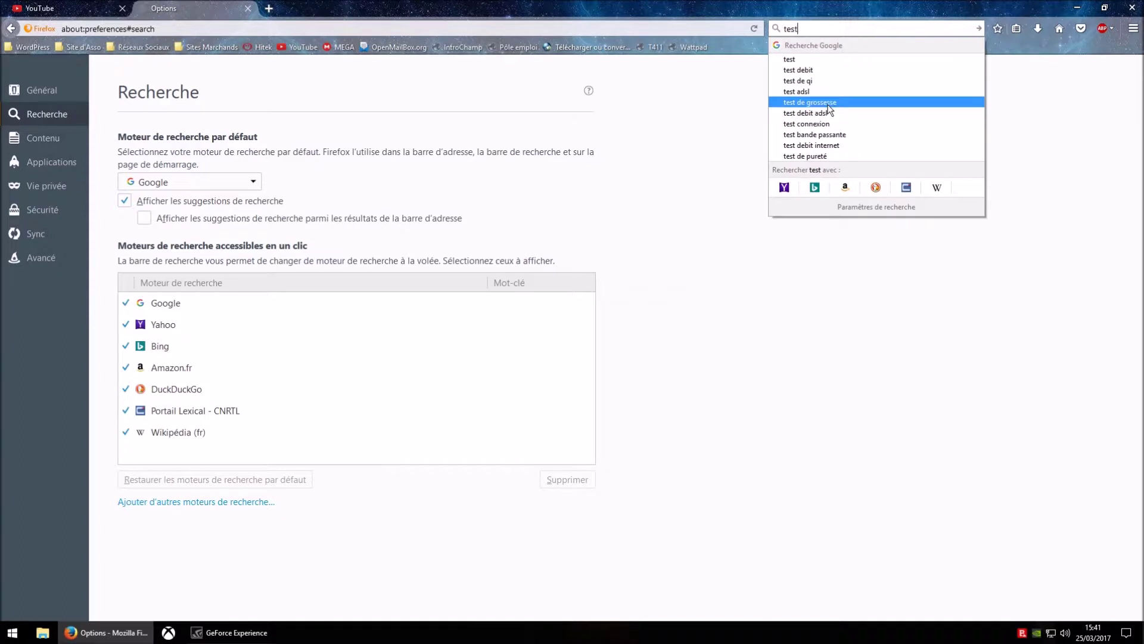
pyautogui.click(796, 278)
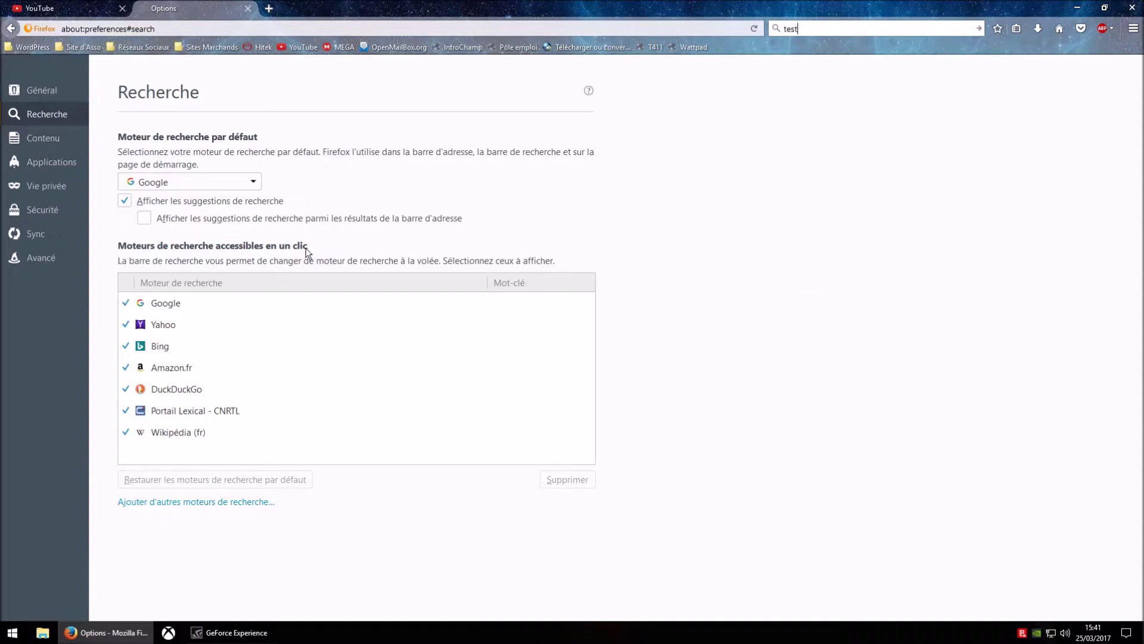
pyautogui.click(816, 28)
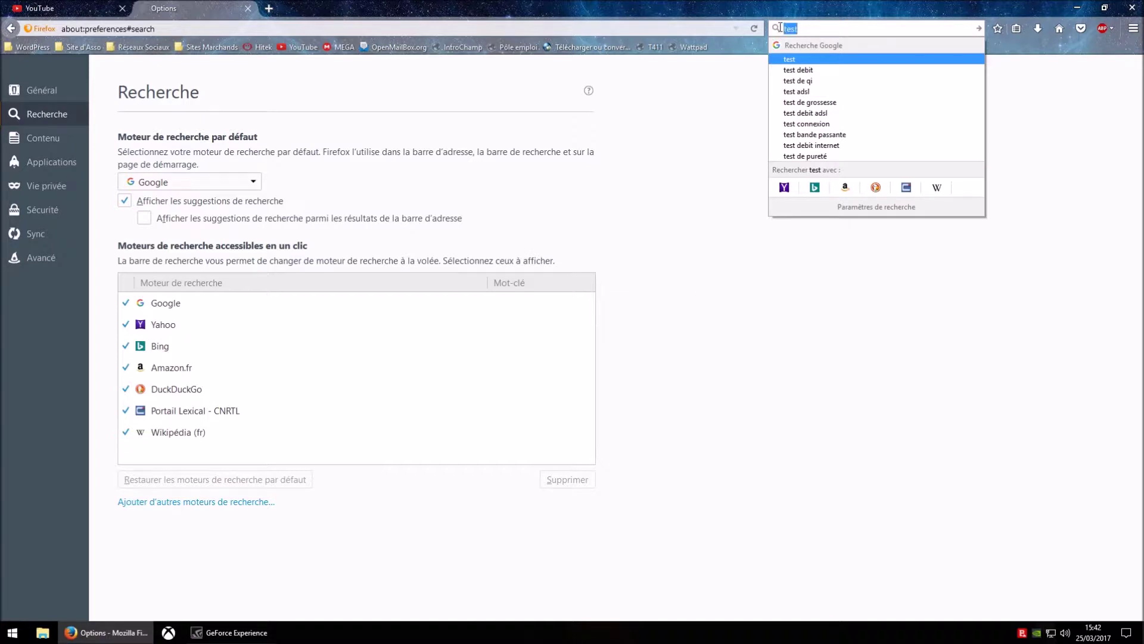
pyautogui.click(875, 189)
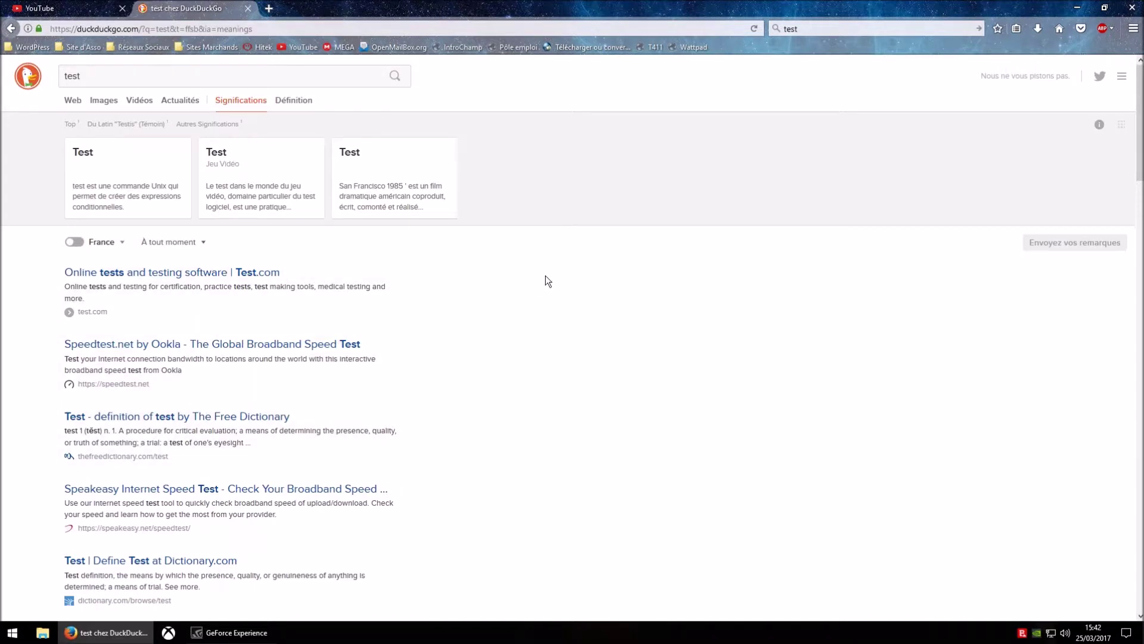
pyautogui.click(14, 29)
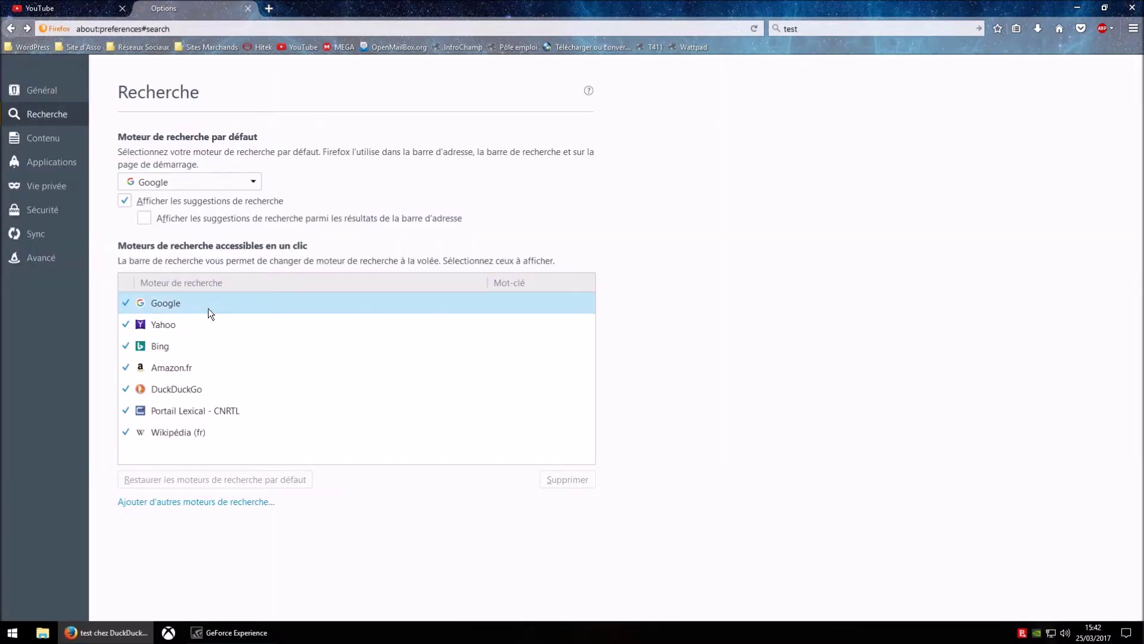
# - Uncheck Yahoo from the one-click search engines, confirm it's gone, and switch to Vie privée
pyautogui.click(843, 30)
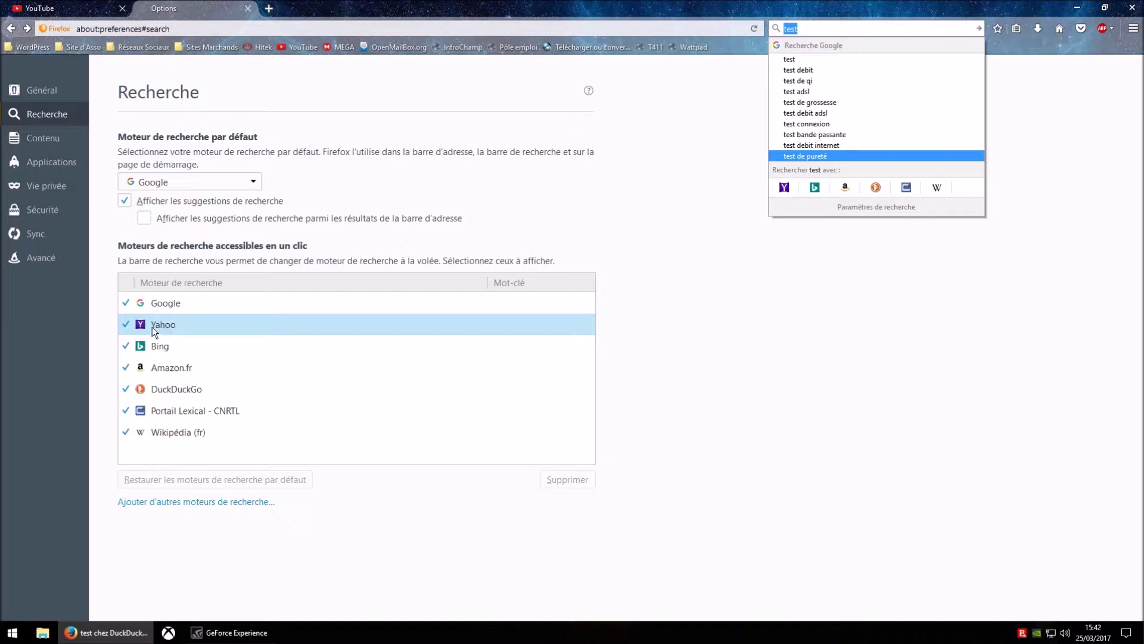
pyautogui.click(126, 328)
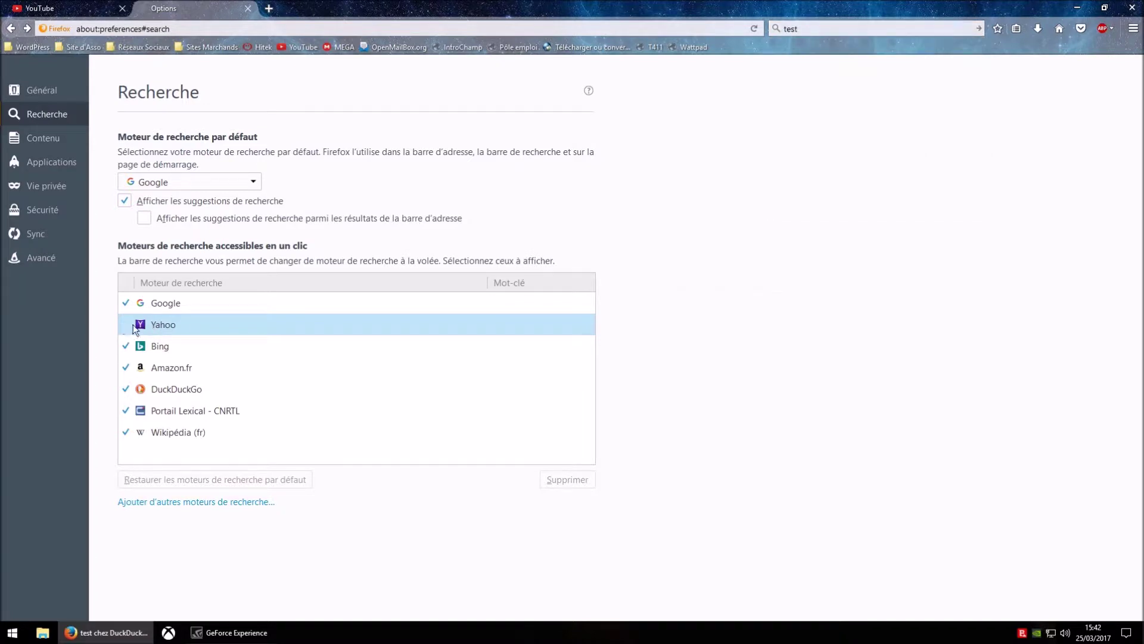
pyautogui.click(817, 29)
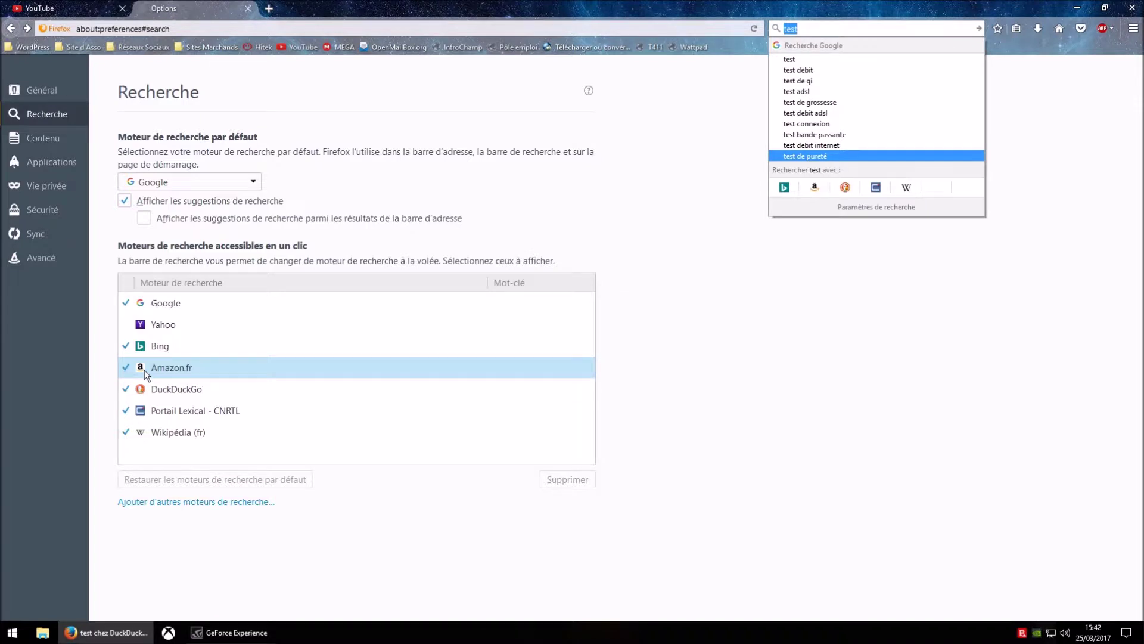
pyautogui.click(861, 401)
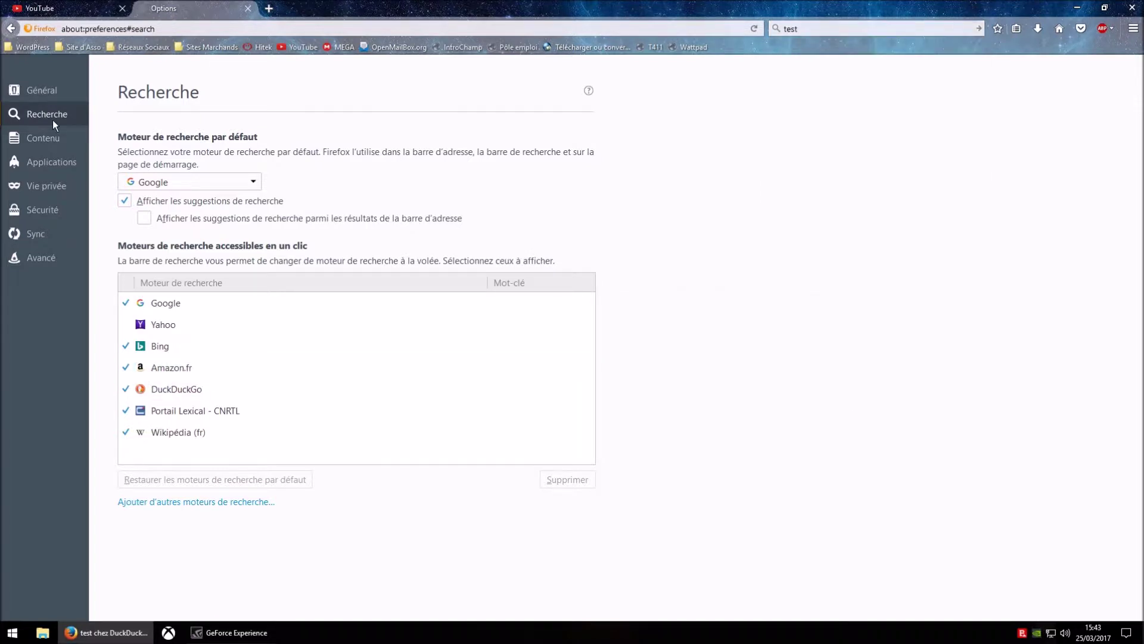
pyautogui.click(46, 188)
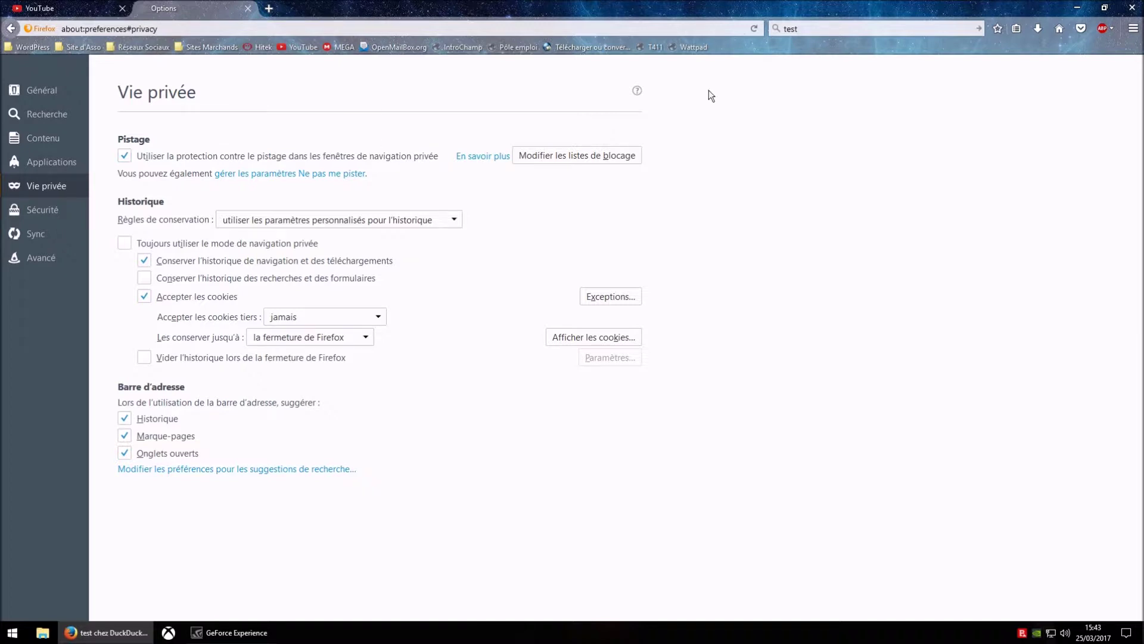
# - Open a new private window and highlight the list of what private browsing forgets
pyautogui.click(1133, 28)
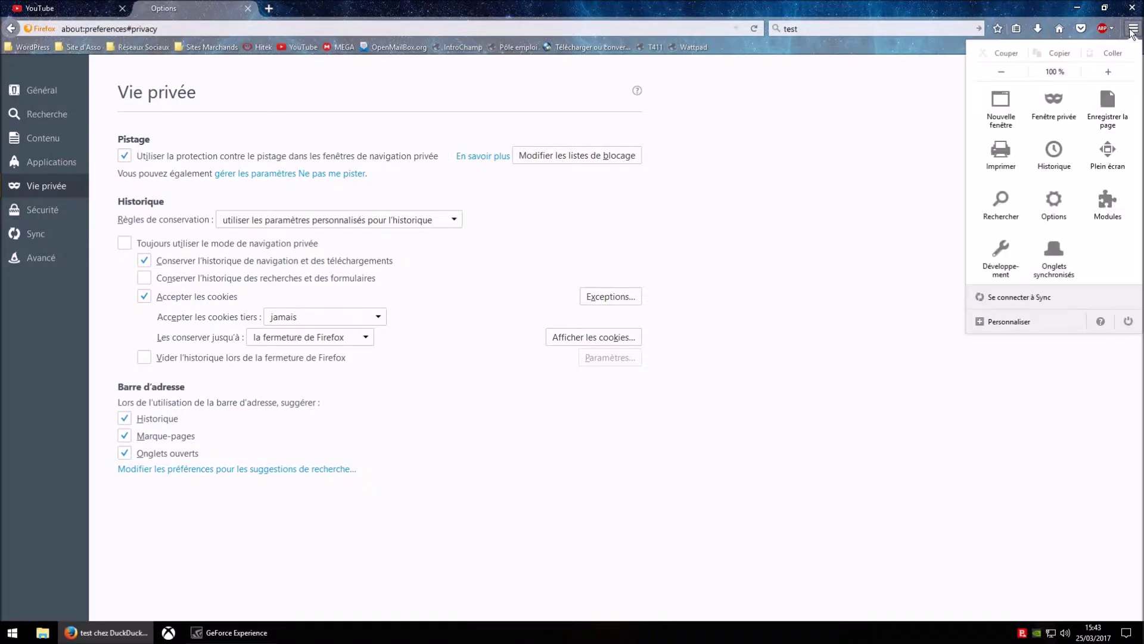
pyautogui.click(1054, 106)
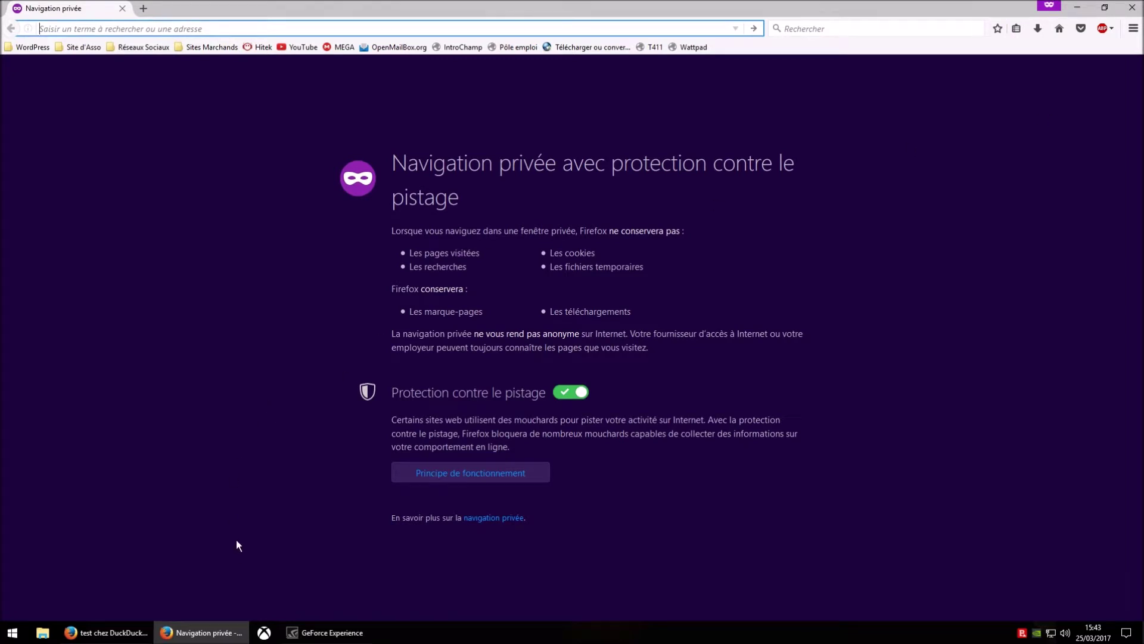
pyautogui.moveTo(195, 619)
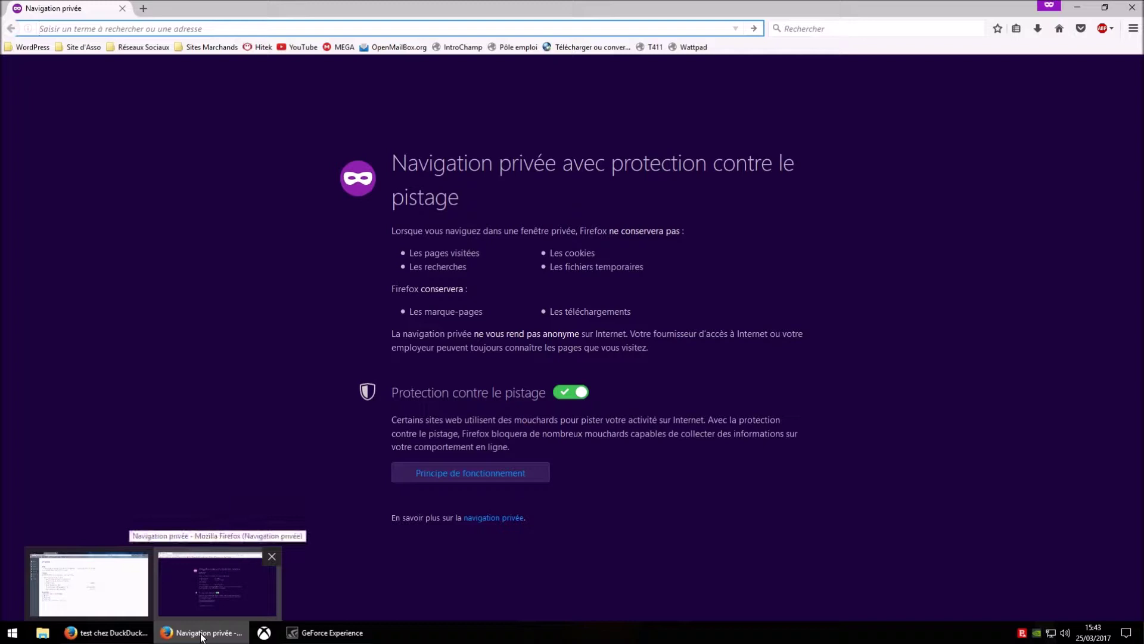
pyautogui.click(221, 357)
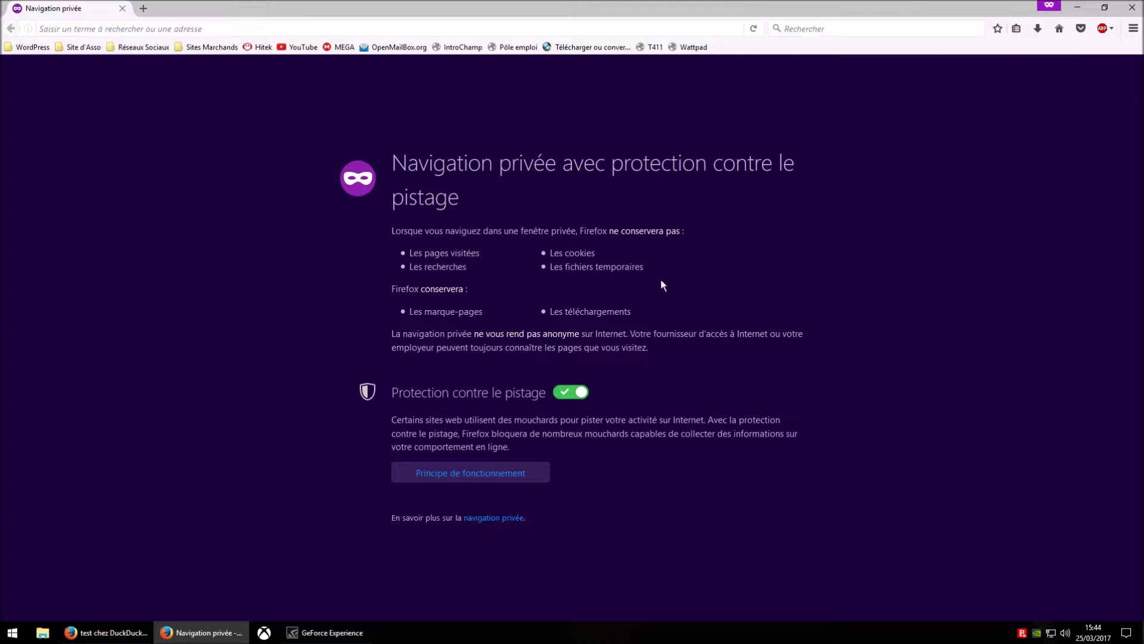
pyautogui.moveTo(391, 230); pyautogui.dragTo(652, 273)
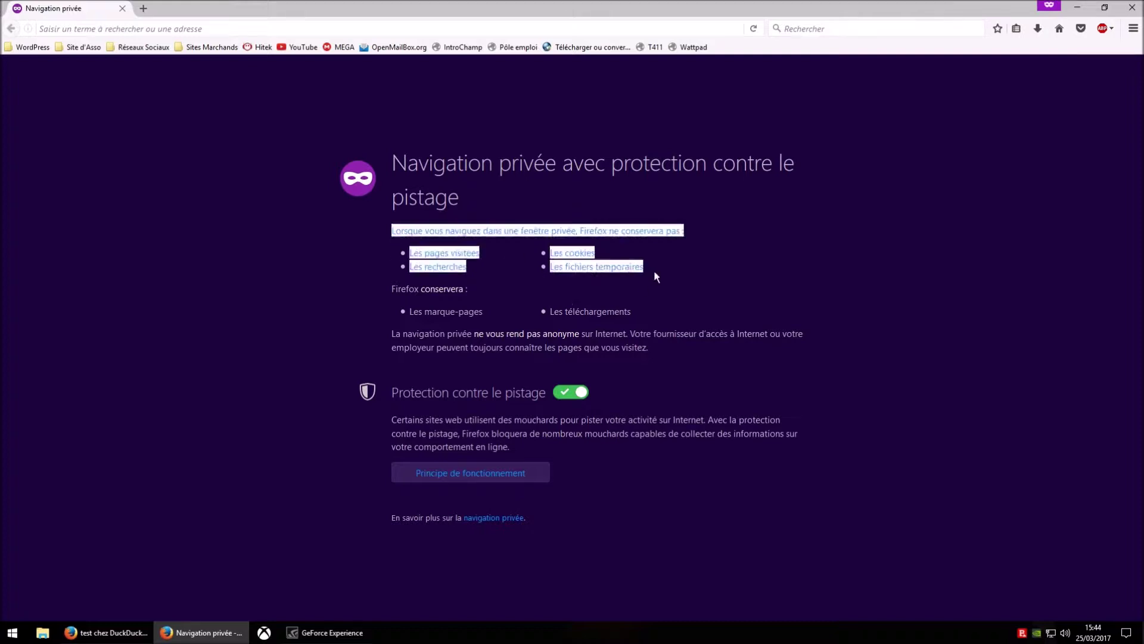
pyautogui.click(664, 268)
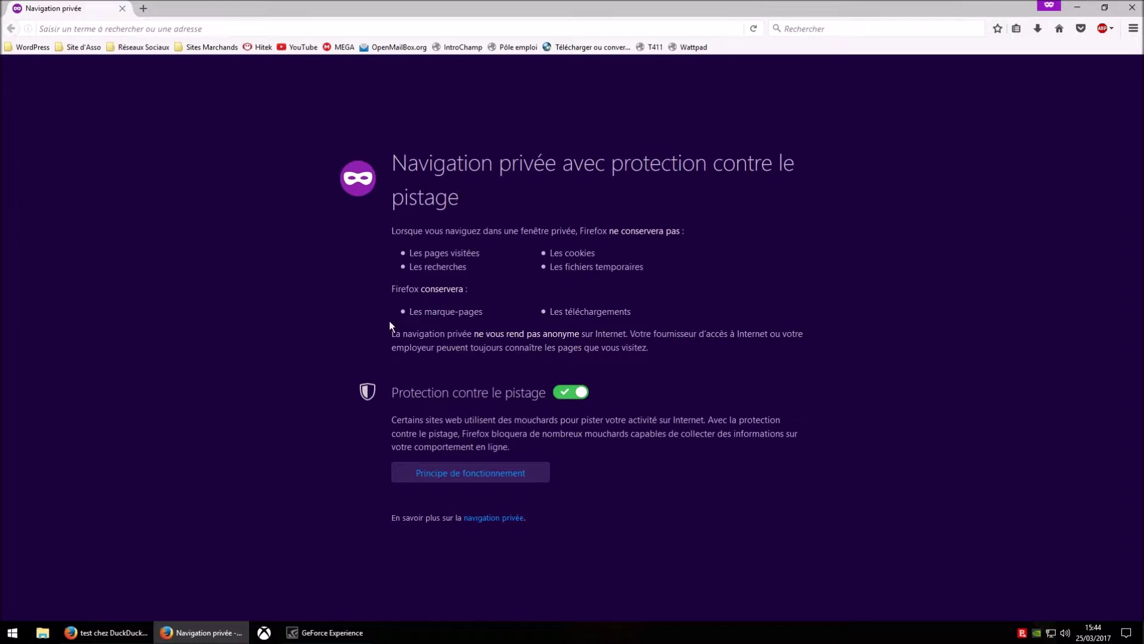
# - Highlight the paragraph saying private browsing isn't anonymous, then close the private window
pyautogui.moveTo(388, 334); pyautogui.dragTo(678, 350)
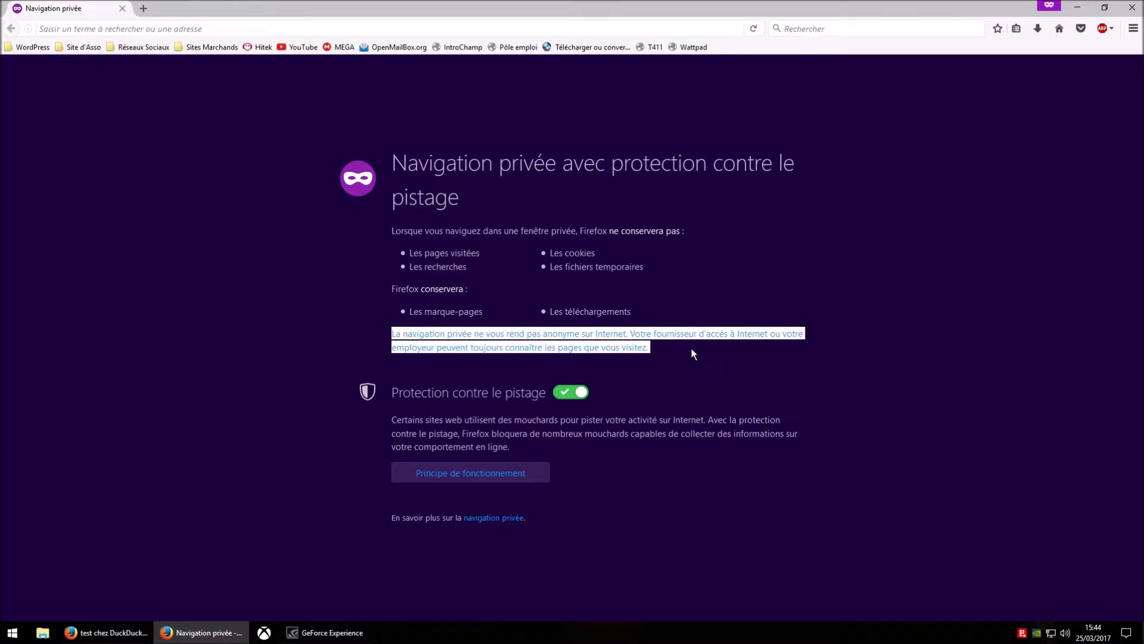
pyautogui.click(695, 358)
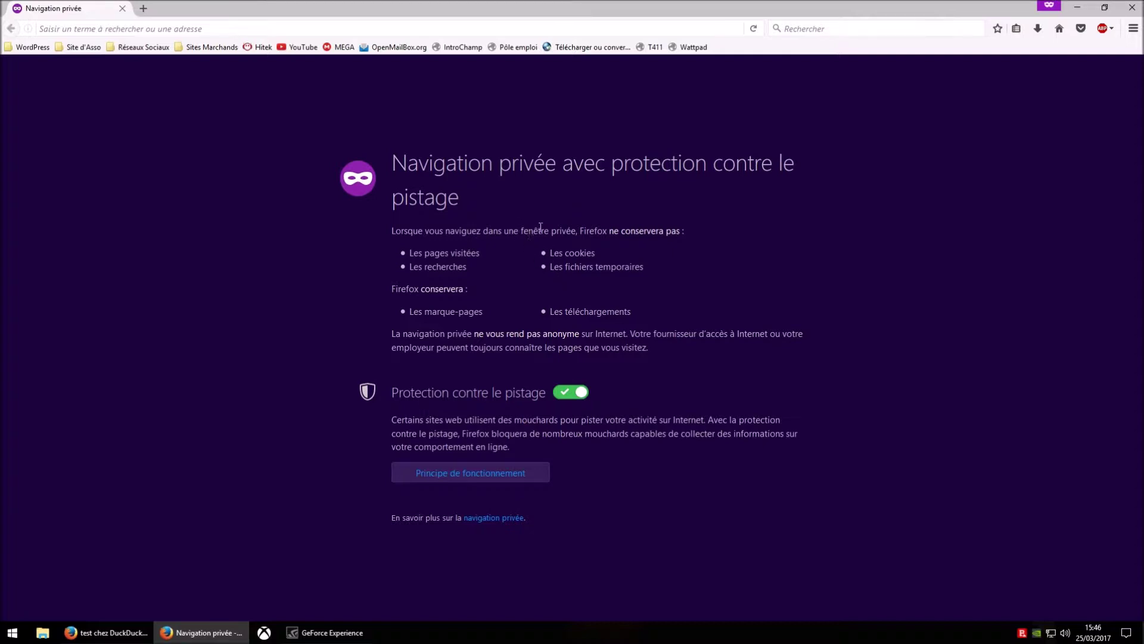
pyautogui.click(1131, 7)
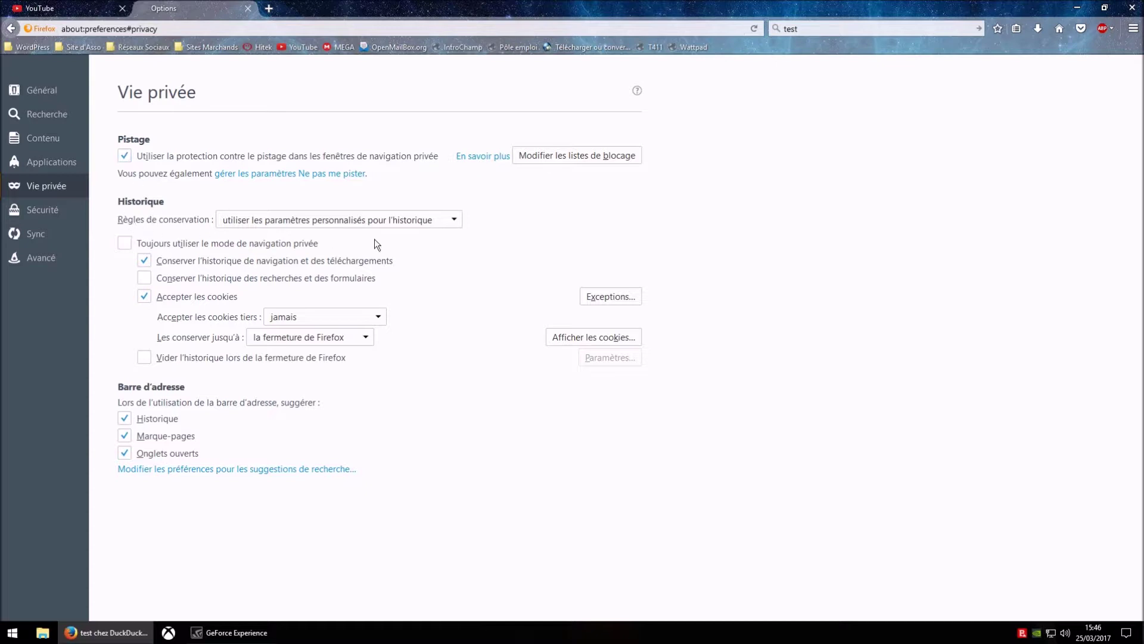
# - Review the history retention choices, leave custom settings, and bring up the main menu
pyautogui.click(459, 222)
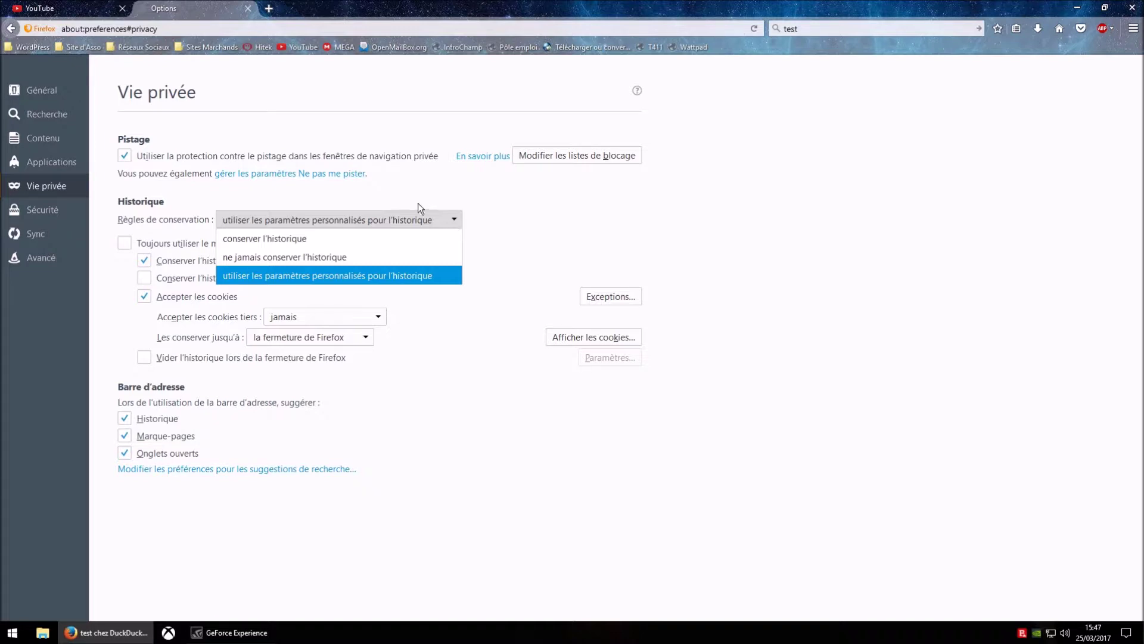
pyautogui.click(563, 222)
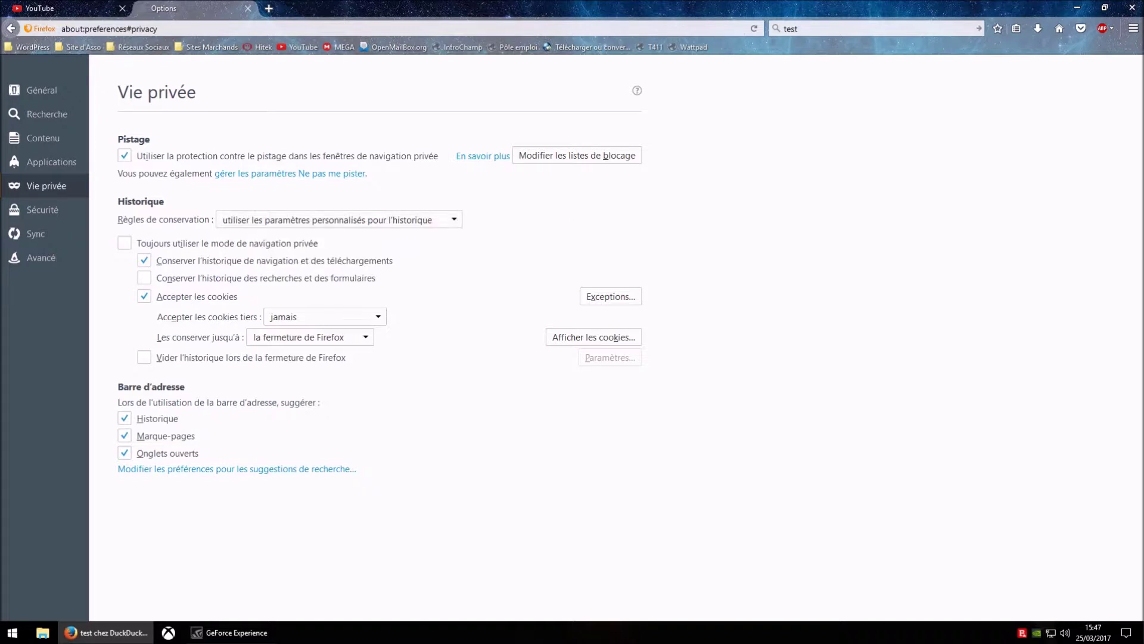
pyautogui.click(1134, 28)
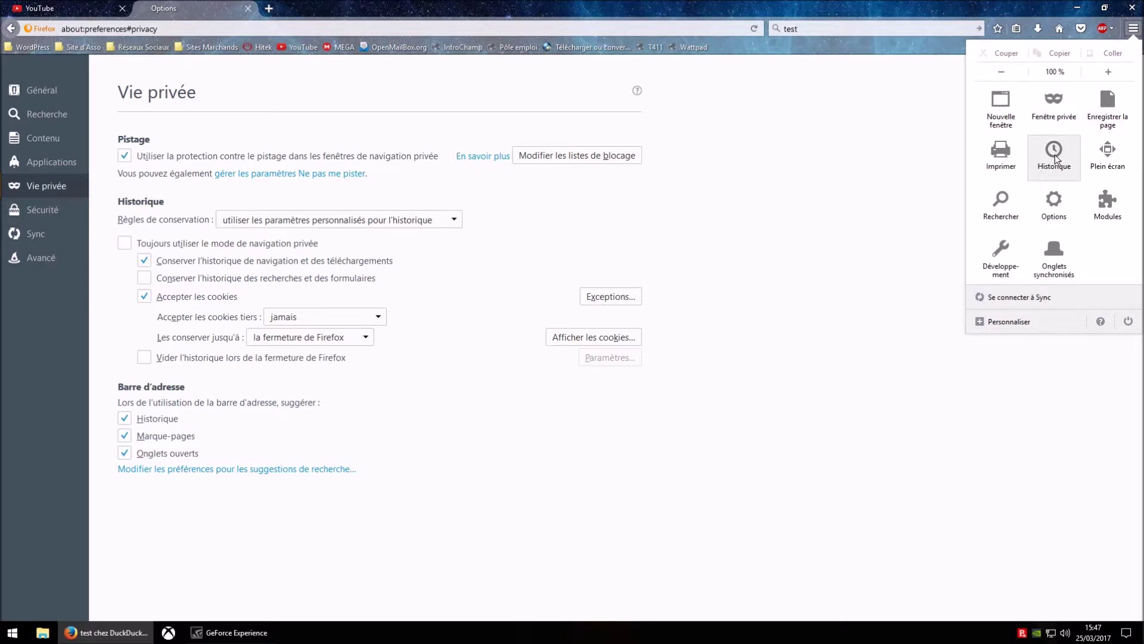
# - Show the recent browsing history list and close it again
pyautogui.click(1055, 158)
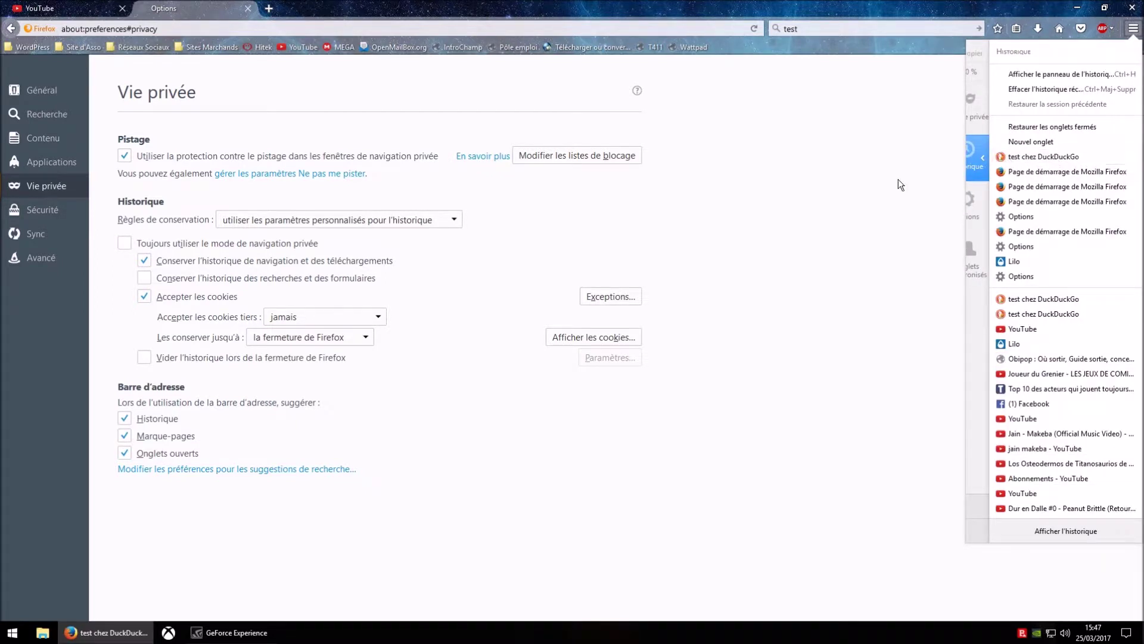
pyautogui.click(941, 125)
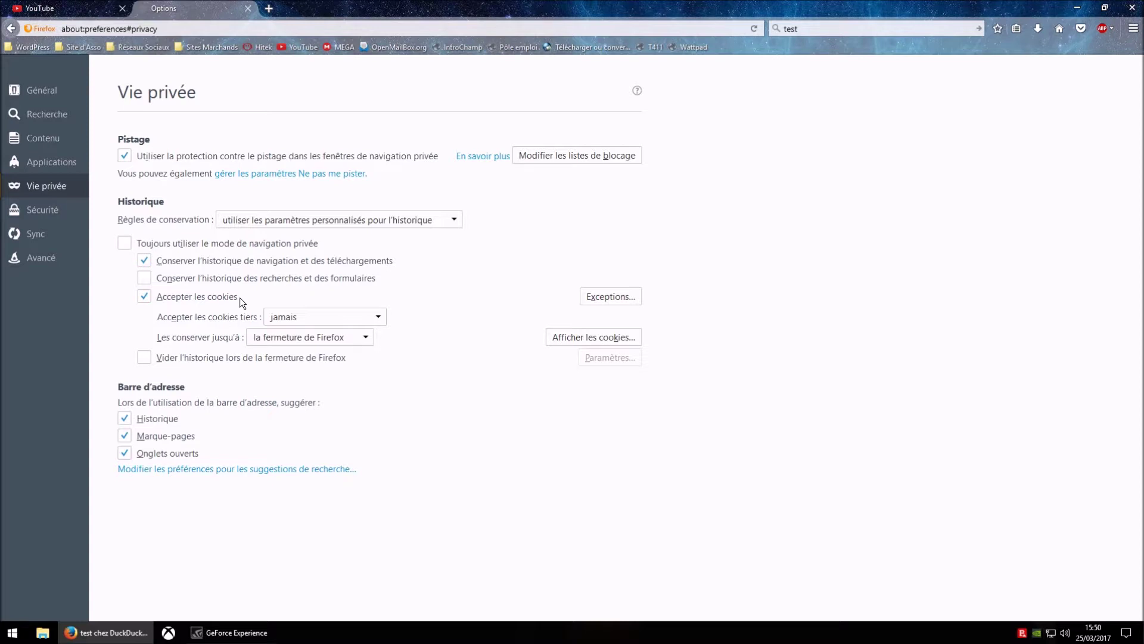
# - Toggle Accepter les cookies off and back on, then switch to the YouTube tab
pyautogui.click(224, 298)
pyautogui.click(224, 298)
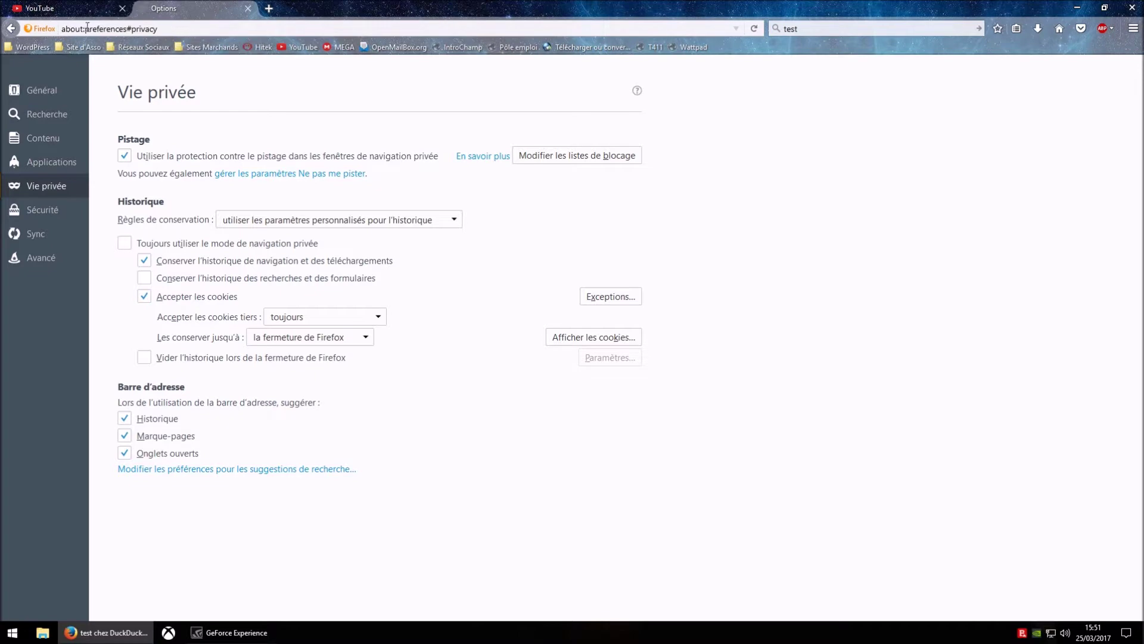
pyautogui.click(81, 8)
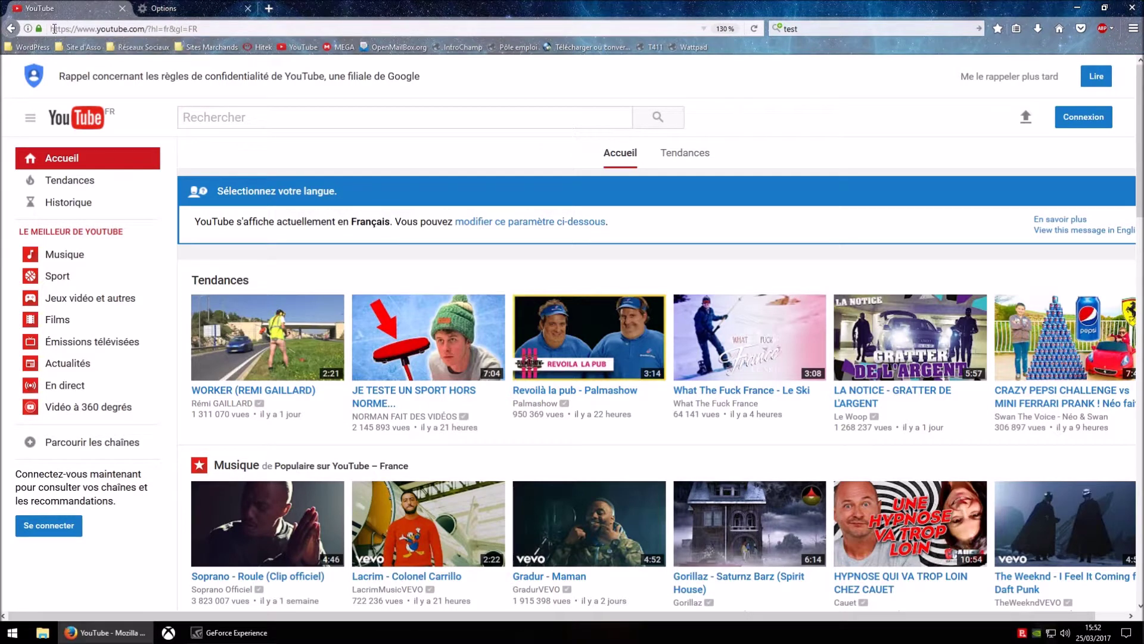
# - Back on Options, type 'test' in a new tab's address bar, then close that Nouvel onglet tab
pyautogui.click(184, 8)
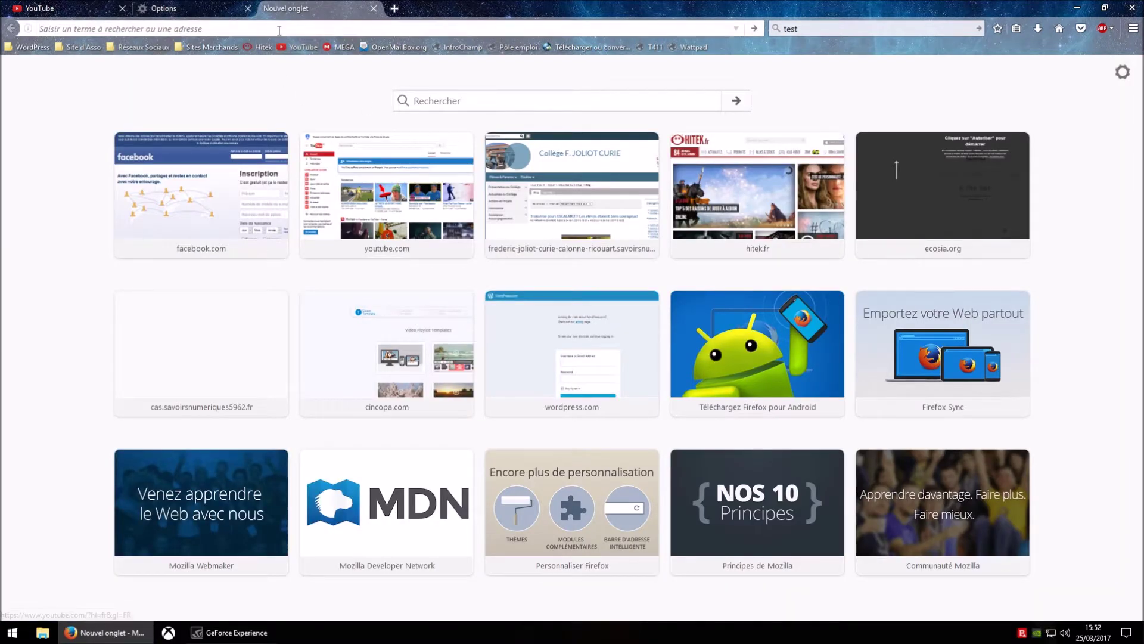
pyautogui.write('tes')
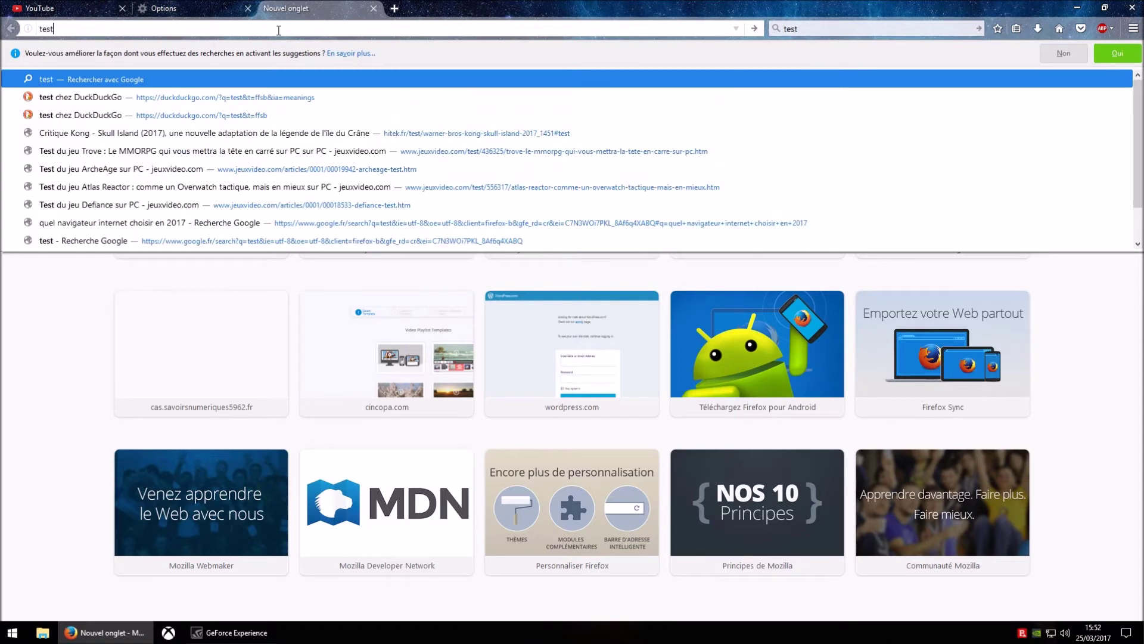
pyautogui.write('t')
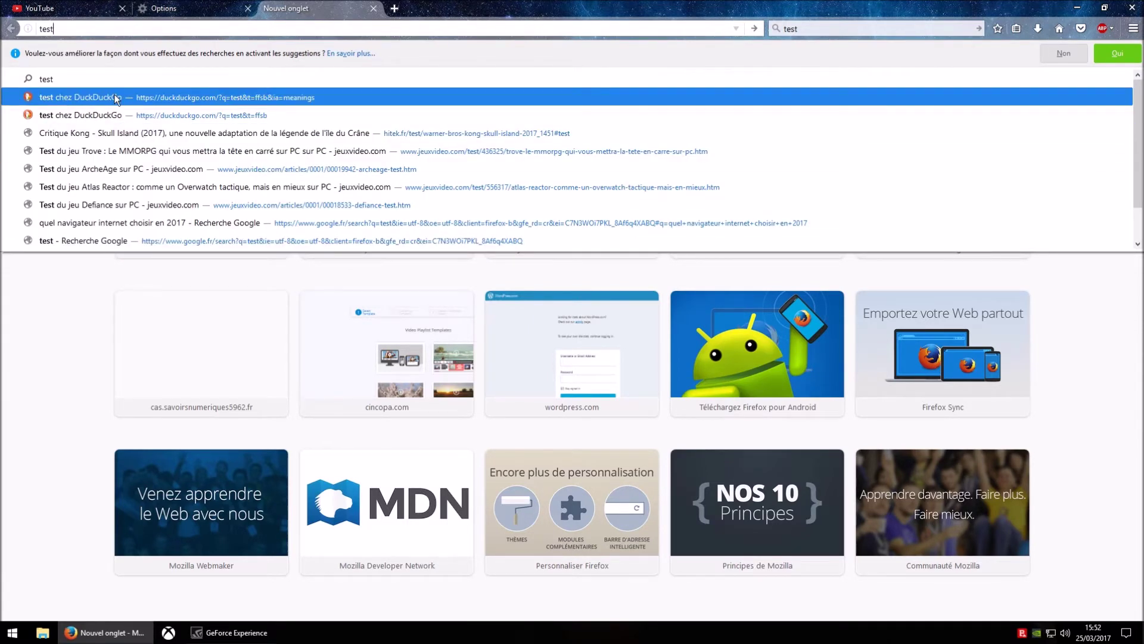
pyautogui.click(374, 8)
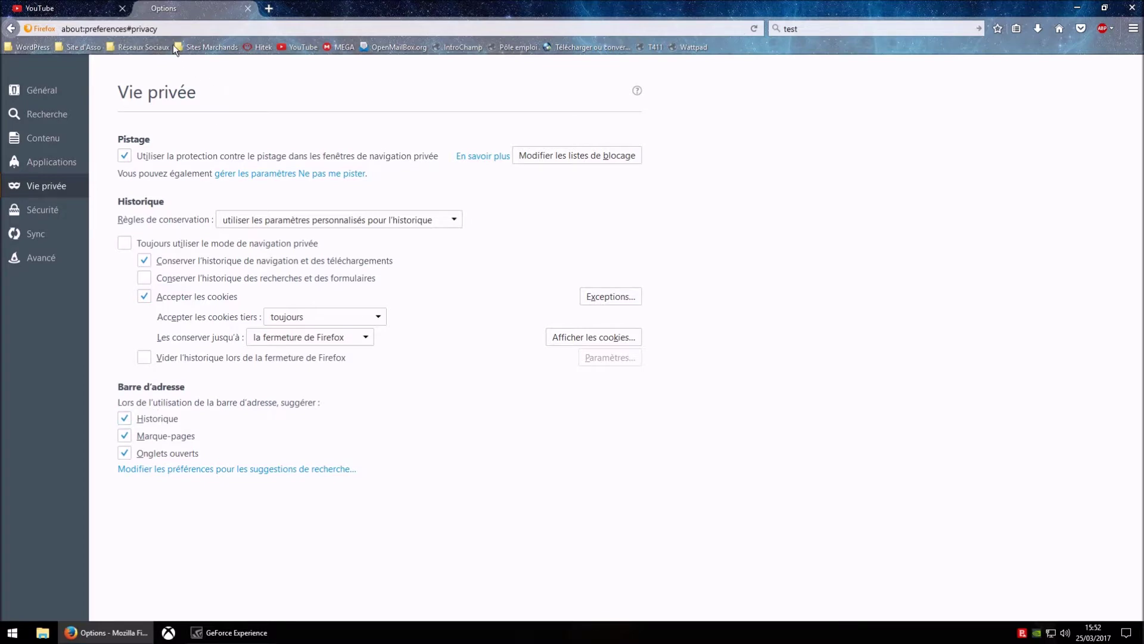
pyautogui.click(169, 29)
pyautogui.write('test')
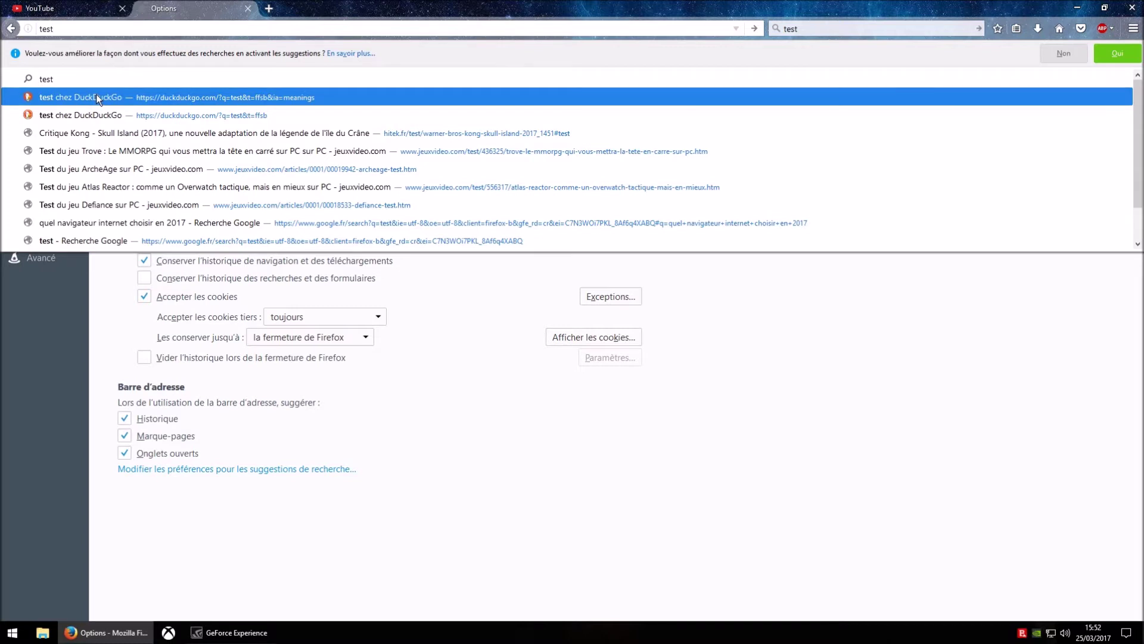
pyautogui.click(266, 506)
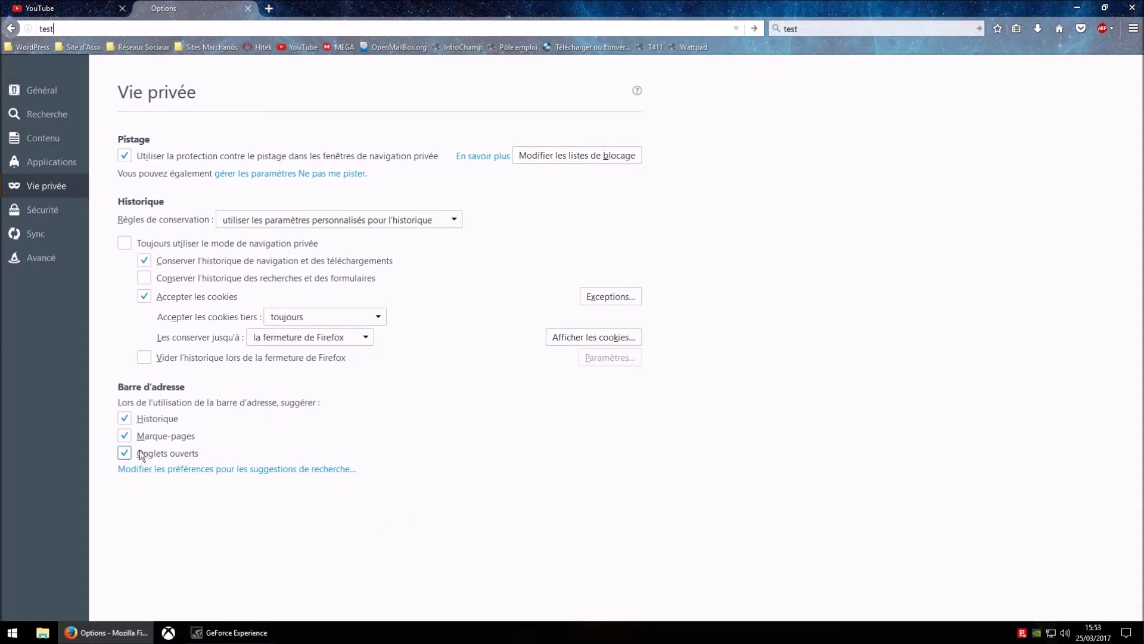
pyautogui.press('BackSpace')
pyautogui.press('BackSpace')
pyautogui.press('BackSpace')
pyautogui.press('BackSpace')
pyautogui.write('youtuv')
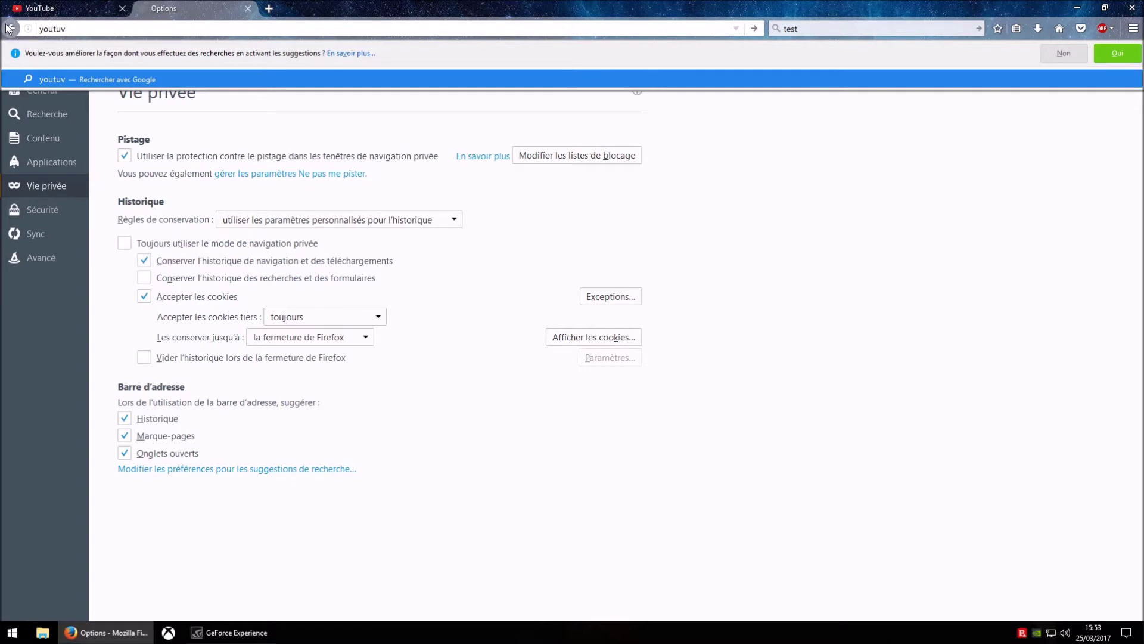
pyautogui.press('BackSpace')
pyautogui.write('be.com/')
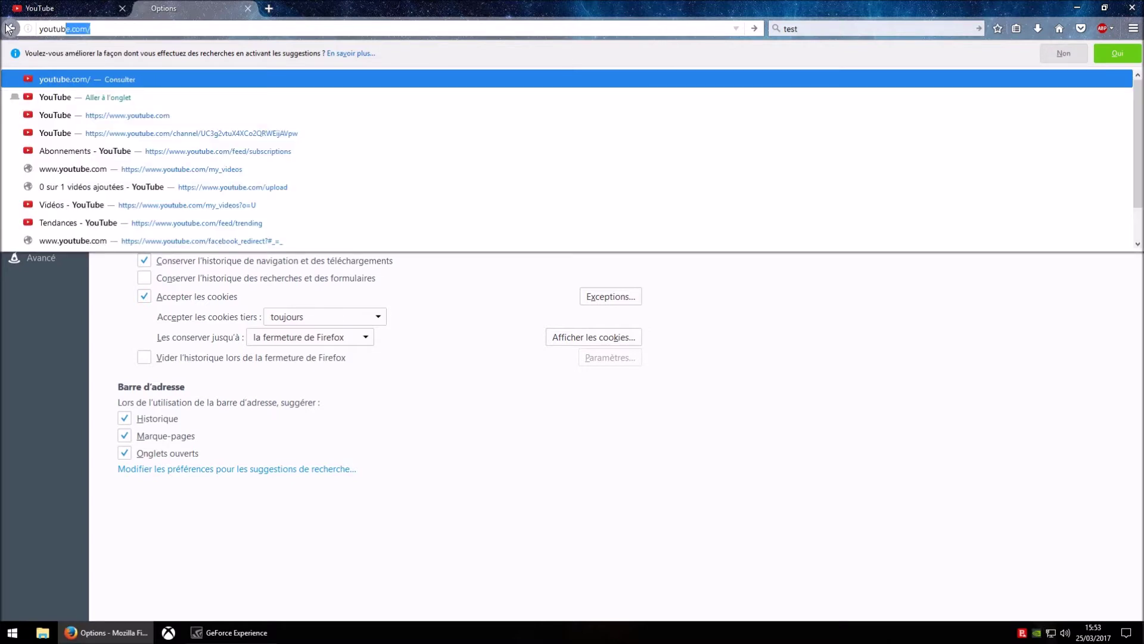
pyautogui.click(113, 98)
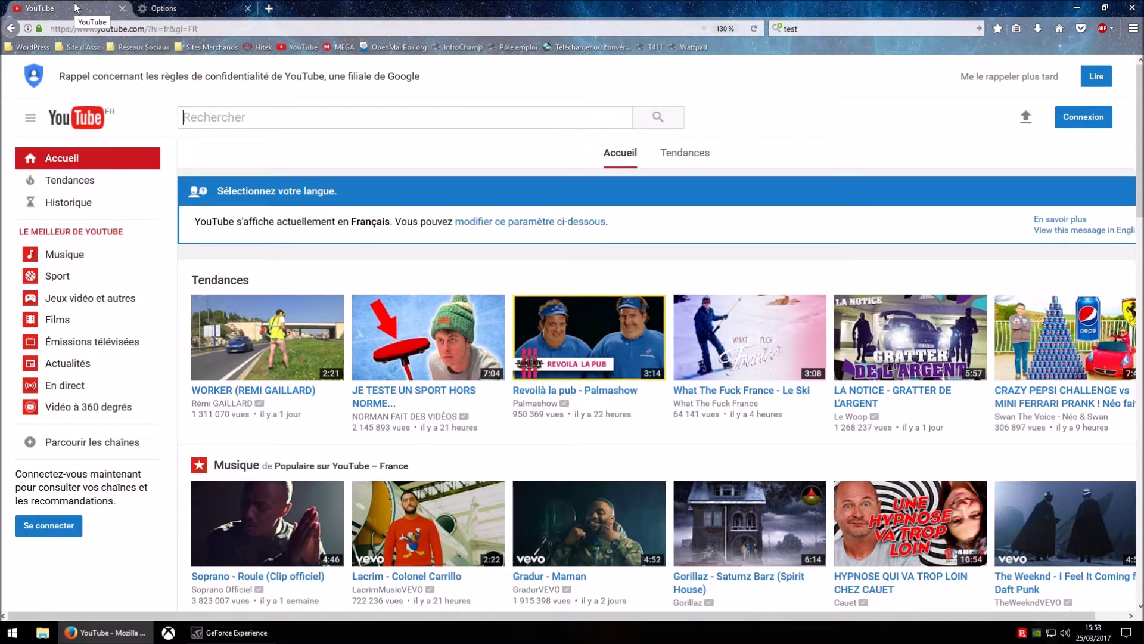
pyautogui.click(164, 9)
pyautogui.click(171, 28)
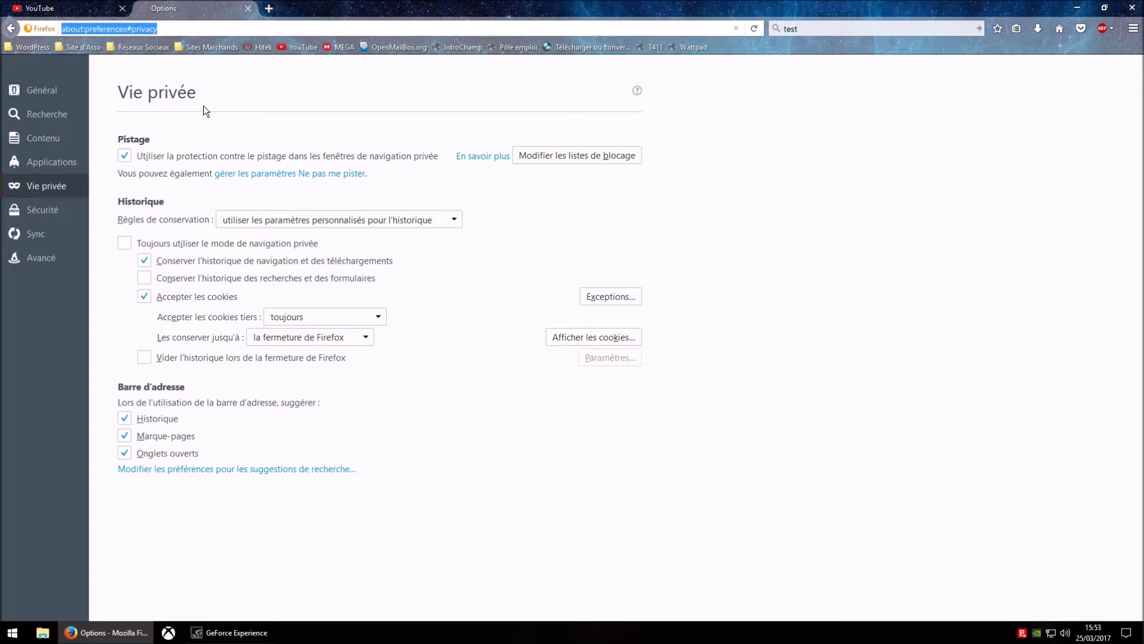
# - Show the Sécurité options page, then open the main browser menu
pyautogui.click(53, 210)
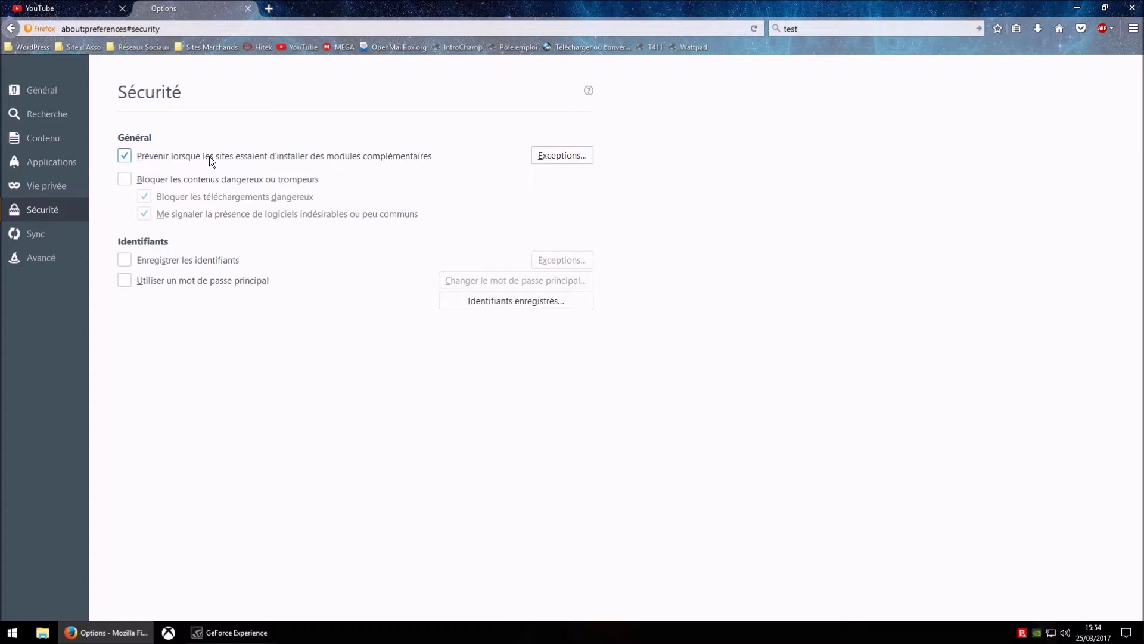
pyautogui.click(1133, 29)
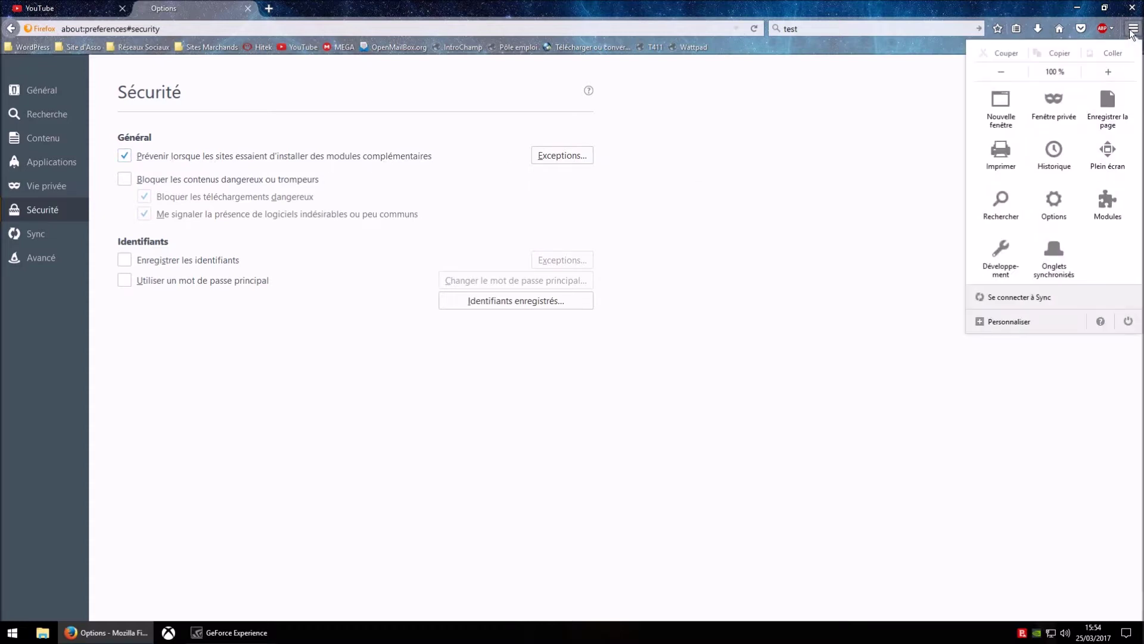
pyautogui.click(1108, 201)
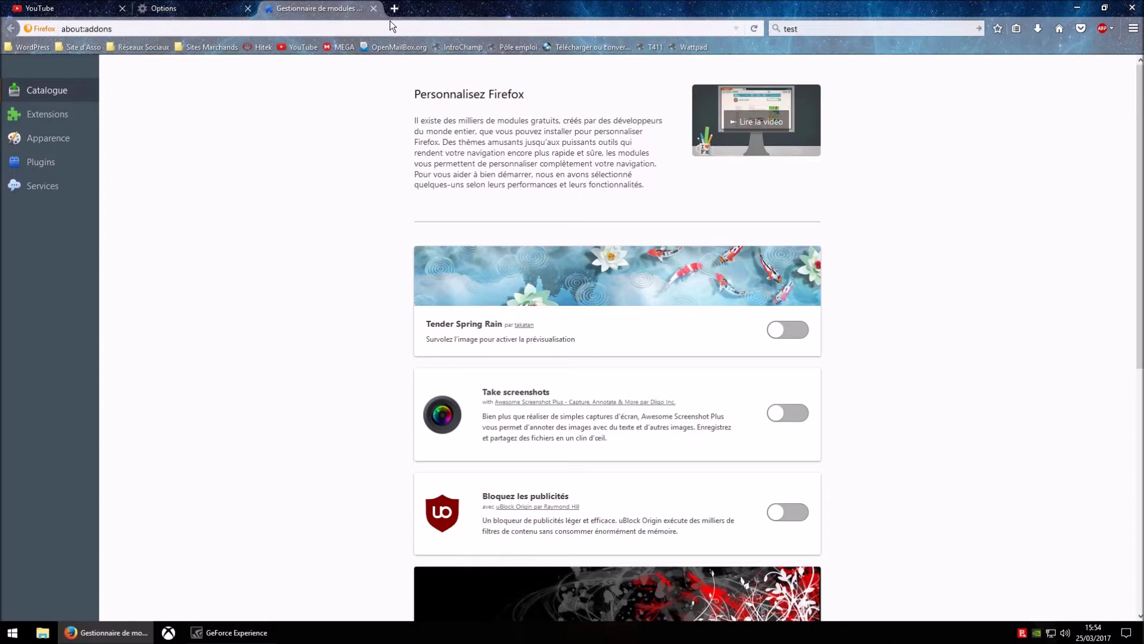
pyautogui.click(373, 9)
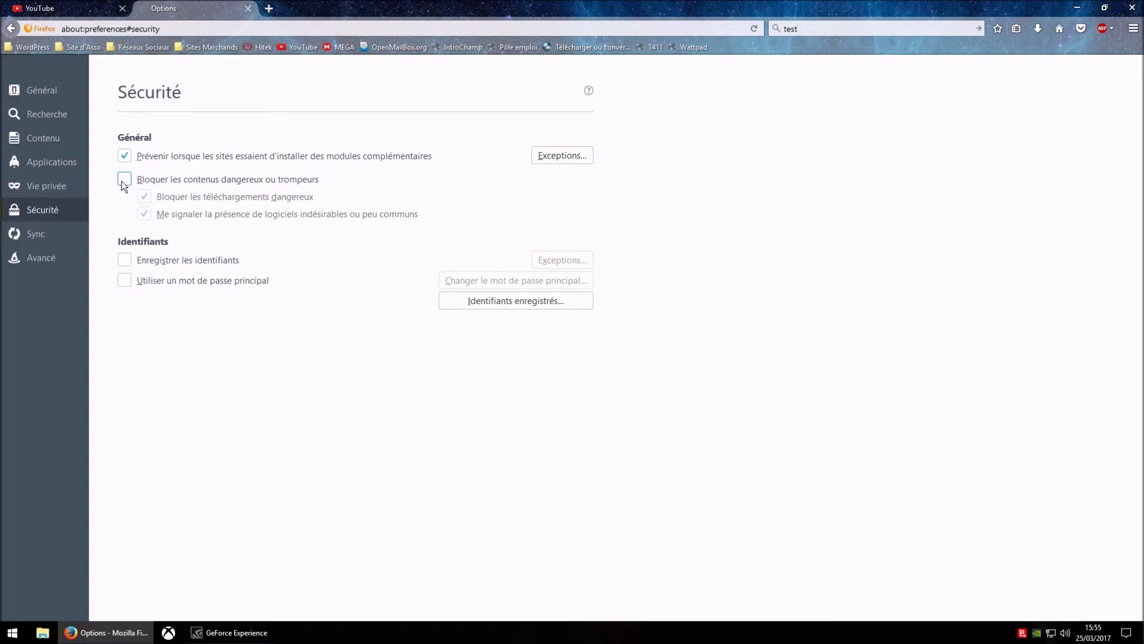
pyautogui.click(122, 181)
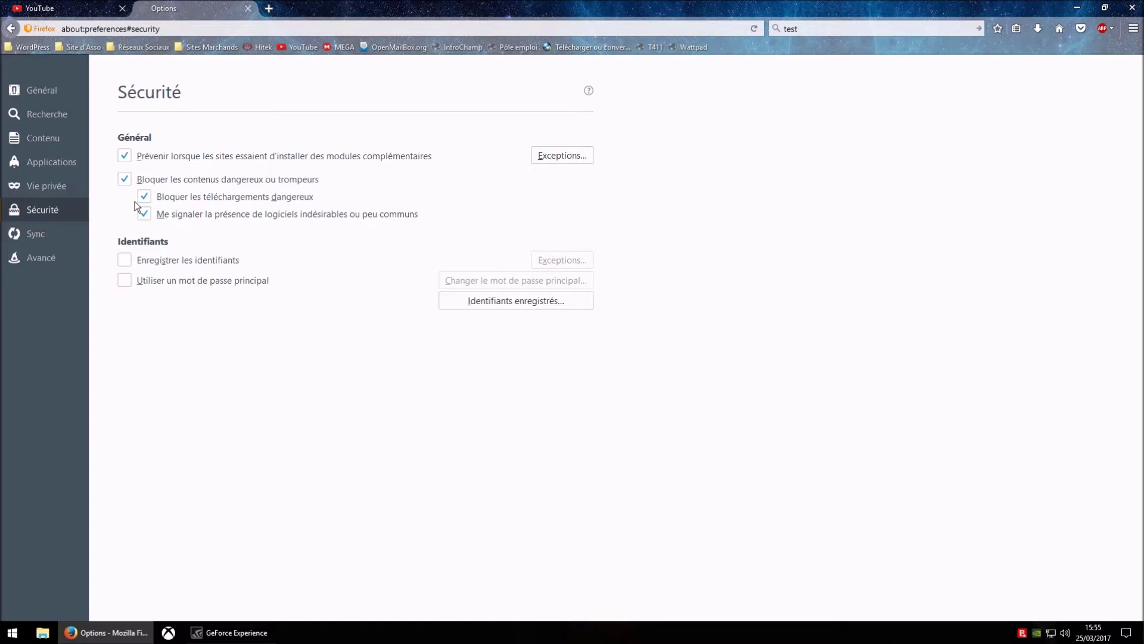
pyautogui.click(124, 178)
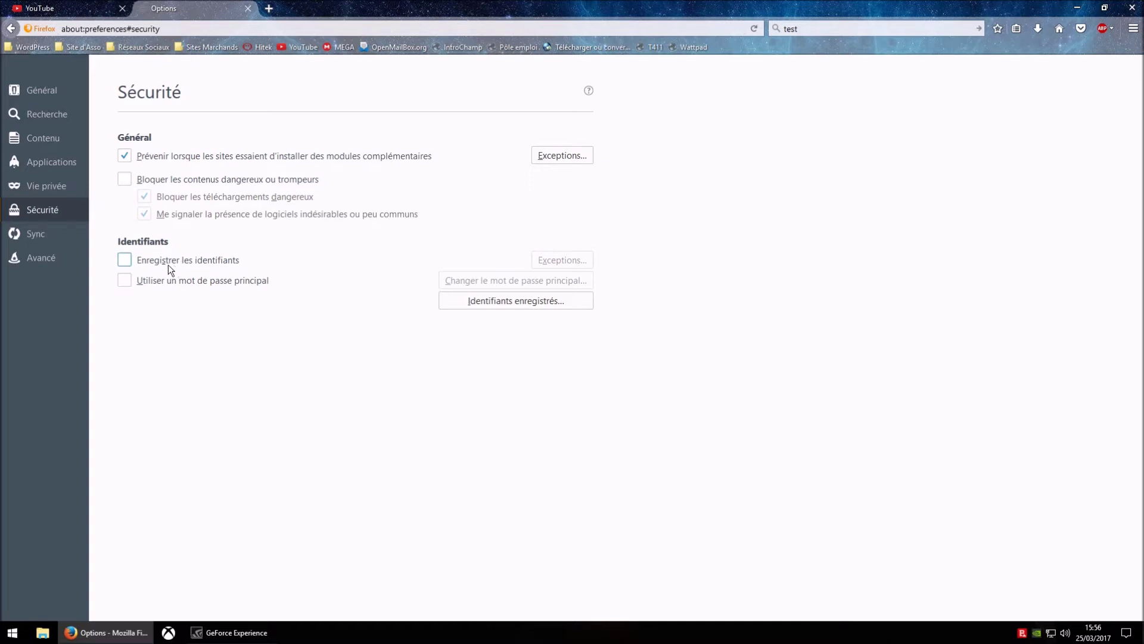
pyautogui.click(125, 260)
pyautogui.click(125, 261)
pyautogui.click(125, 281)
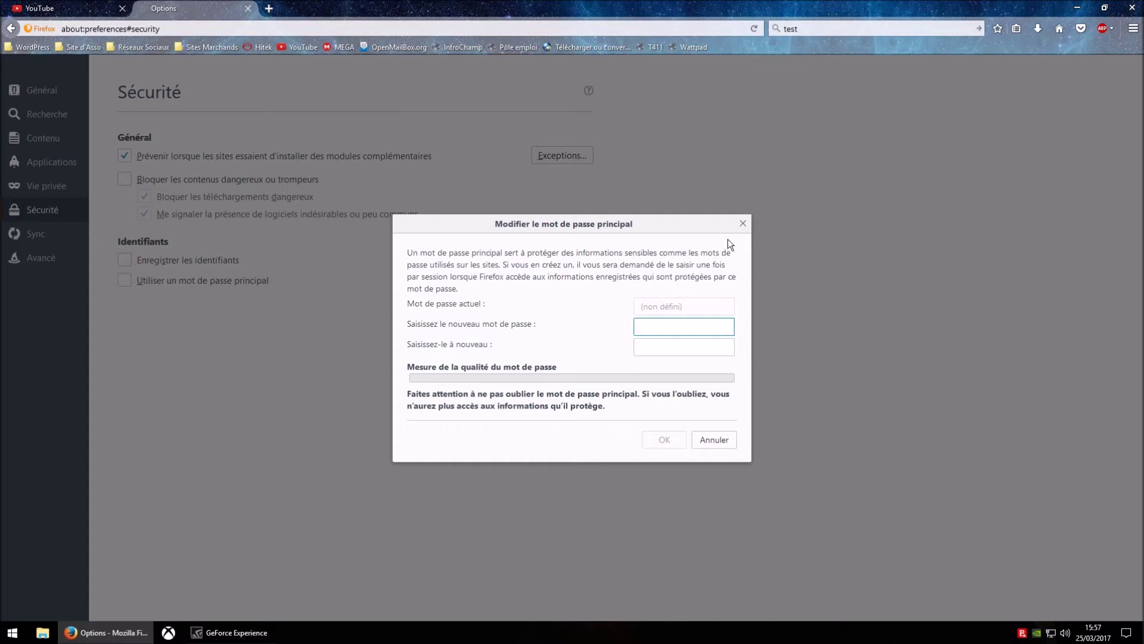
pyautogui.click(743, 224)
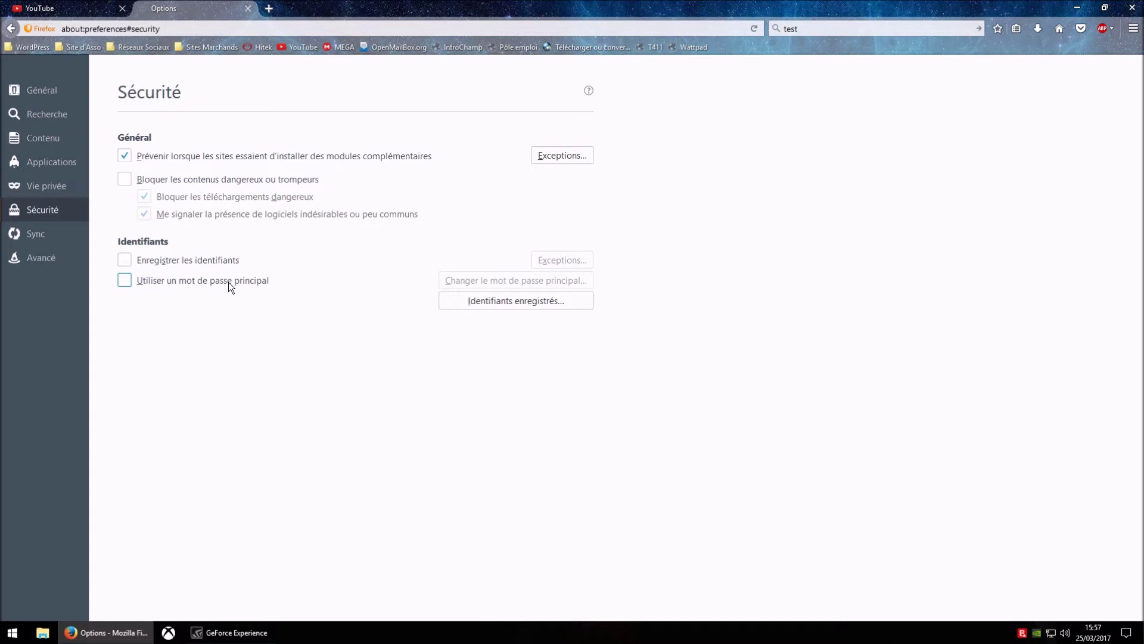
pyautogui.click(127, 284)
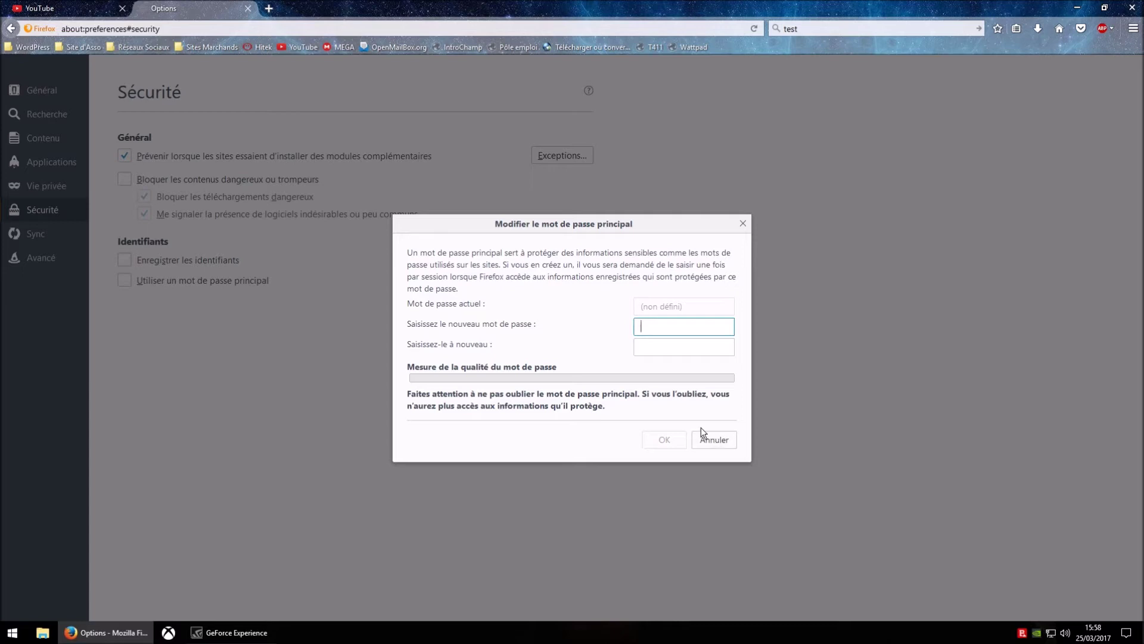
pyautogui.click(713, 441)
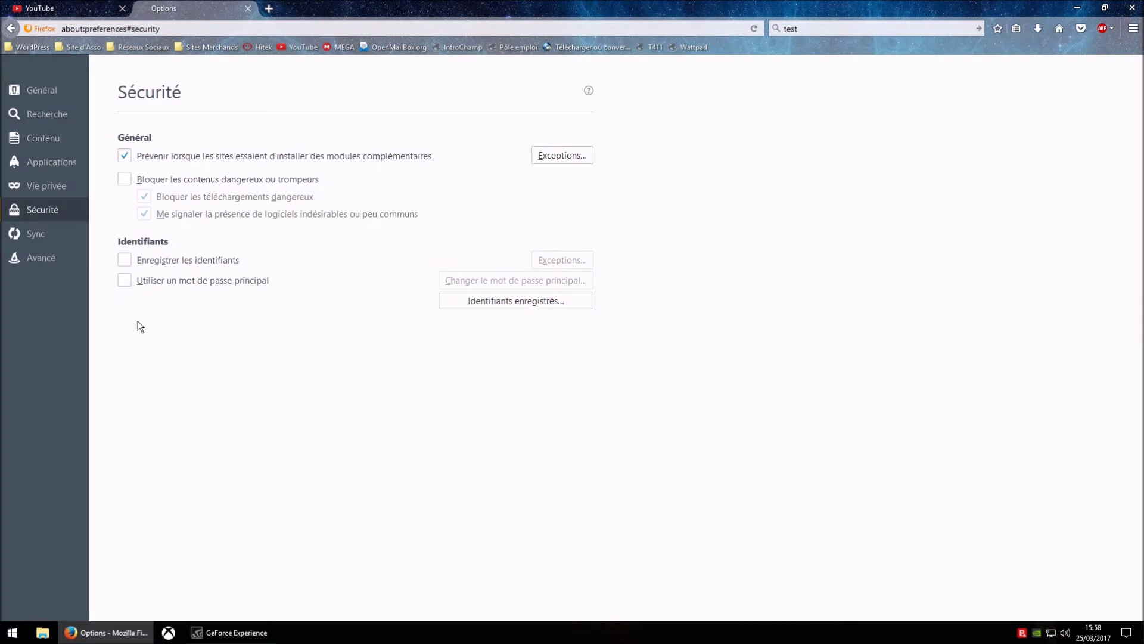
# - Open the Sync page, then highlight and deselect the Compte Firefox heading and description text
pyautogui.click(51, 233)
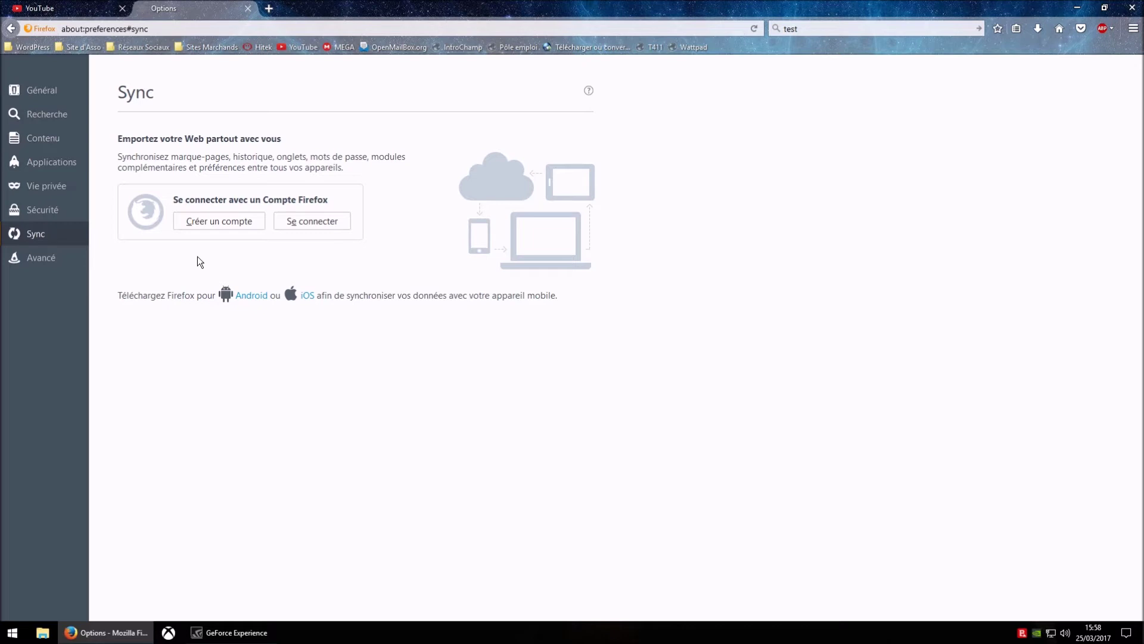
pyautogui.moveTo(267, 200); pyautogui.dragTo(296, 200)
pyautogui.click(310, 252)
pyautogui.moveTo(118, 157); pyautogui.dragTo(314, 169)
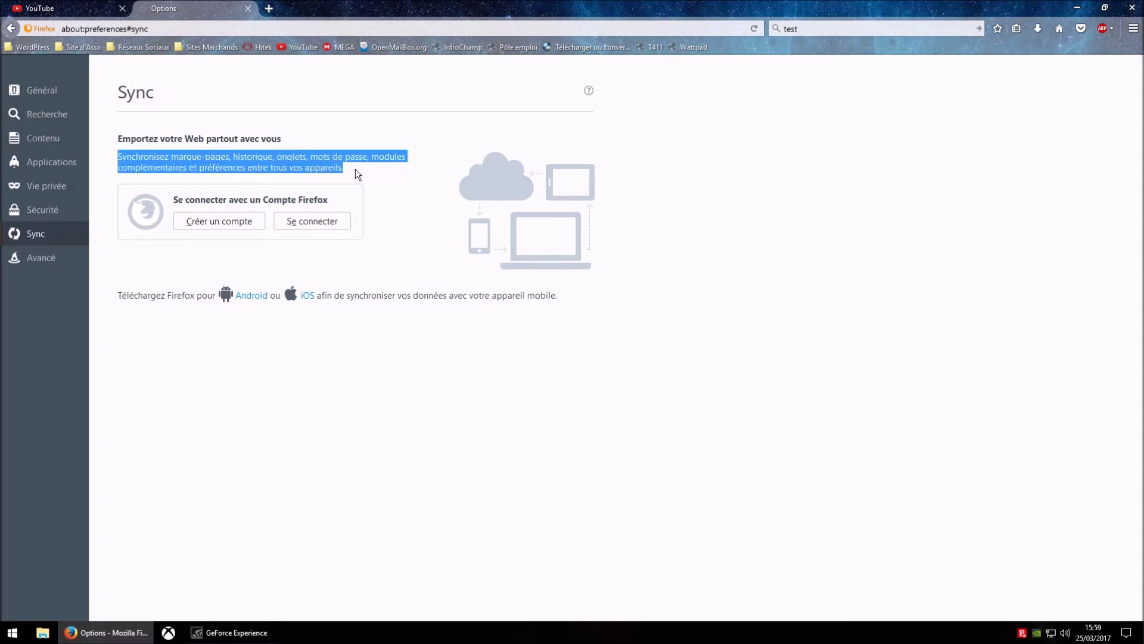
pyautogui.click(381, 175)
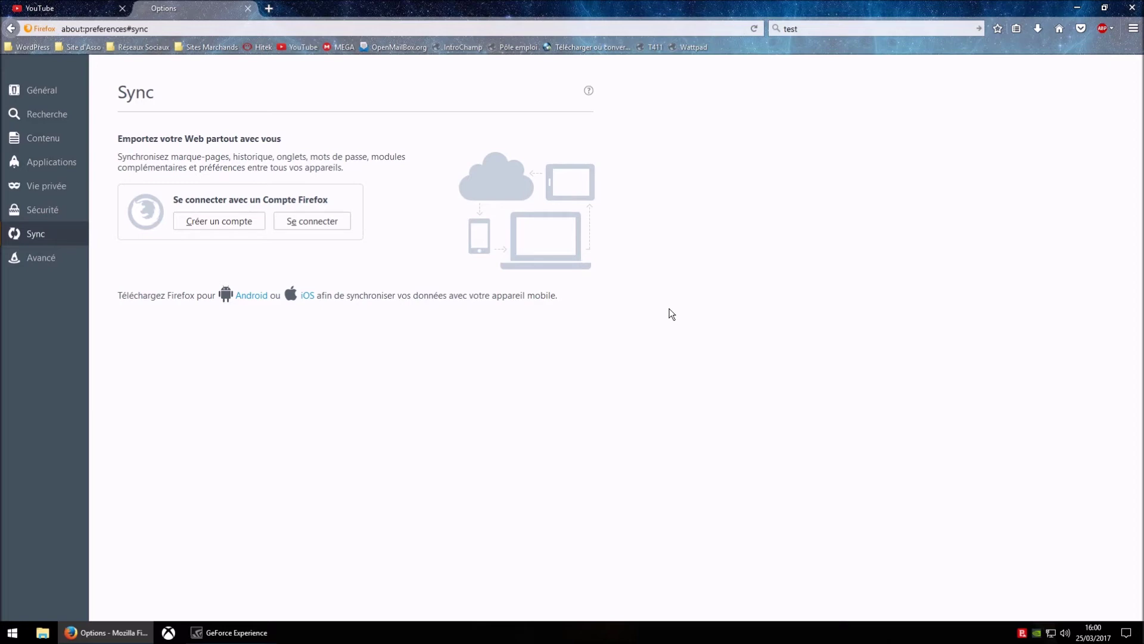
# - Go to Avancé and open the Réseau tab's Paramètres de connexion dialog
pyautogui.click(58, 264)
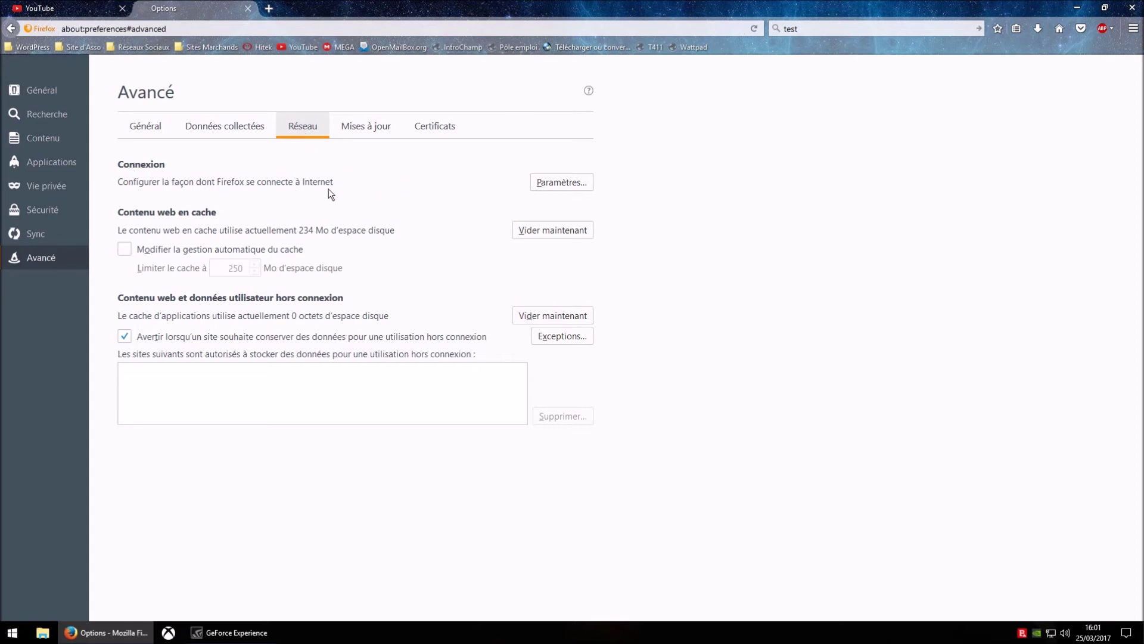
pyautogui.click(572, 186)
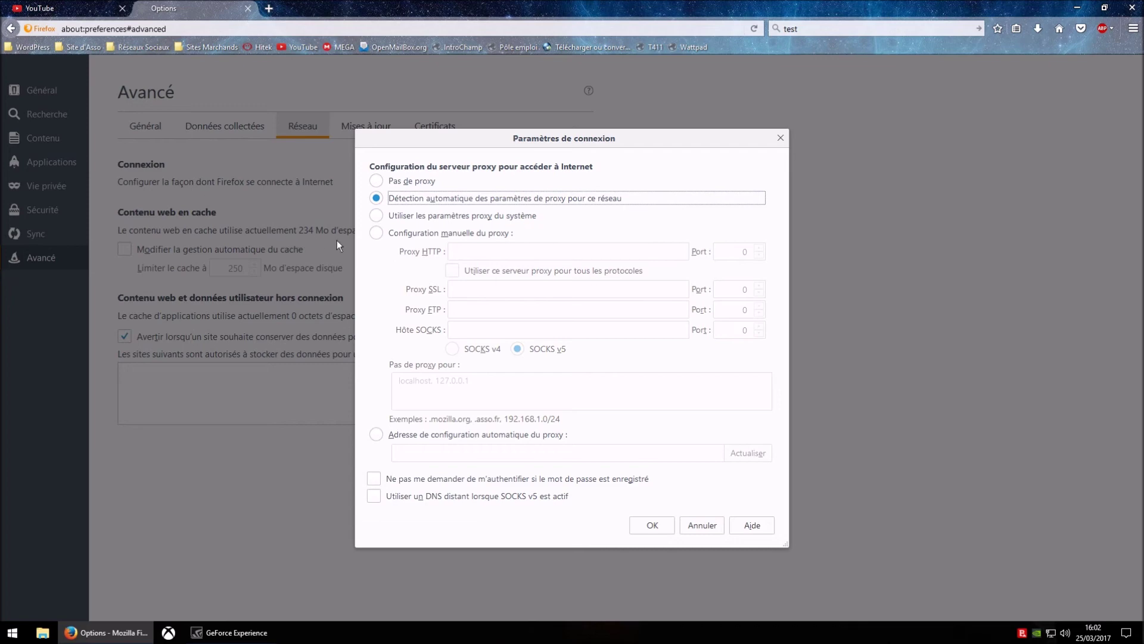
# - Try manual proxy configuration, revert to Détection automatique du proxy, and confirm with OK
pyautogui.click(378, 232)
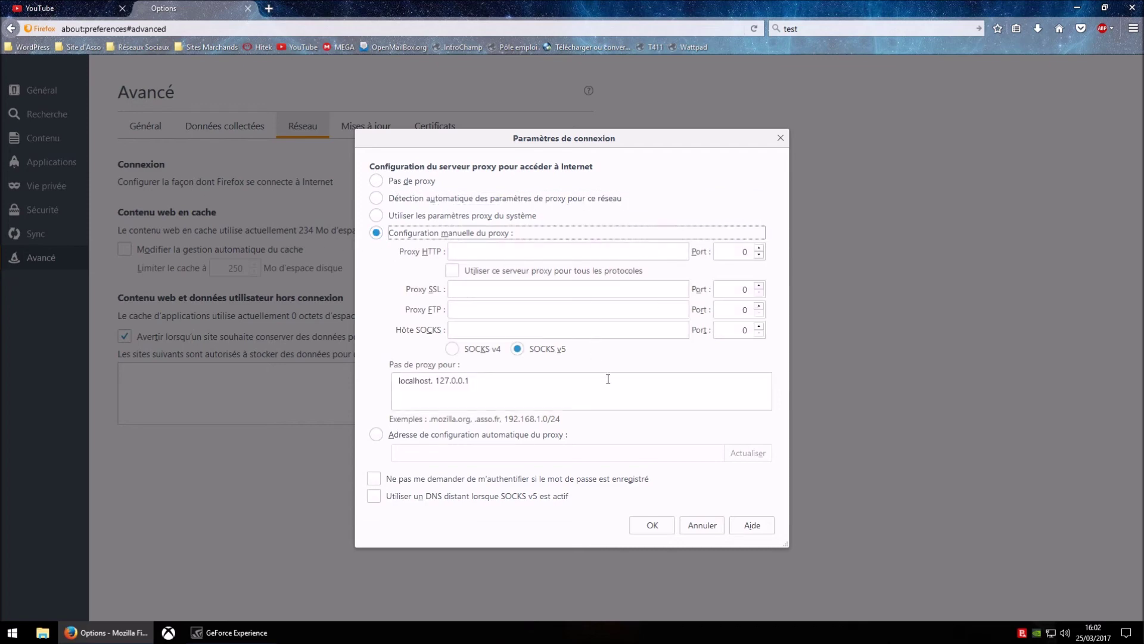
pyautogui.click(377, 199)
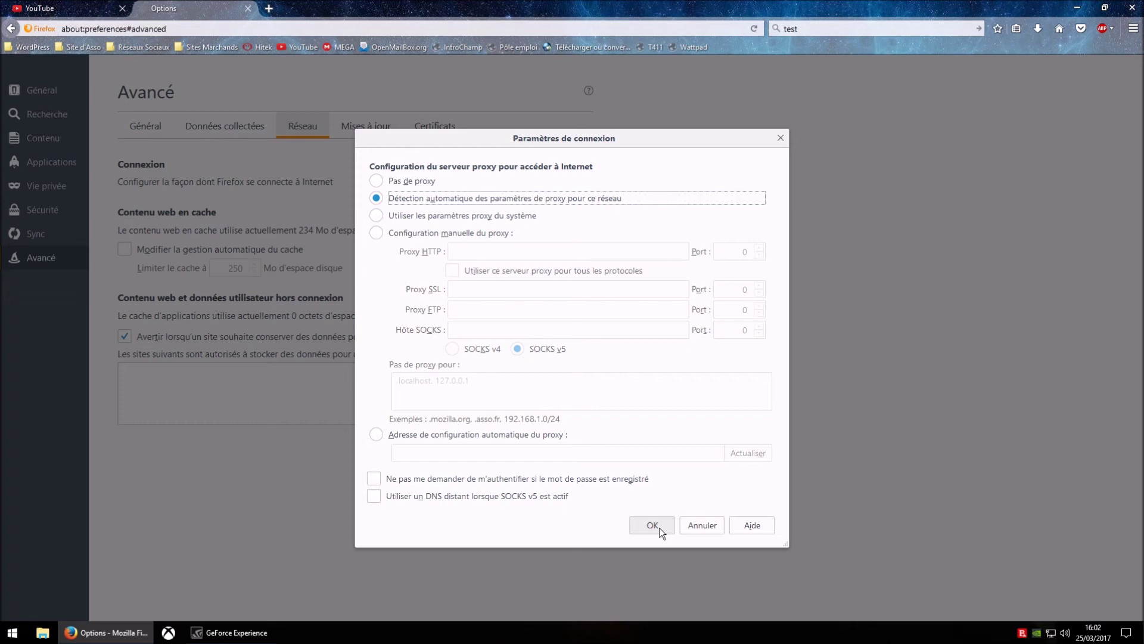
pyautogui.click(660, 531)
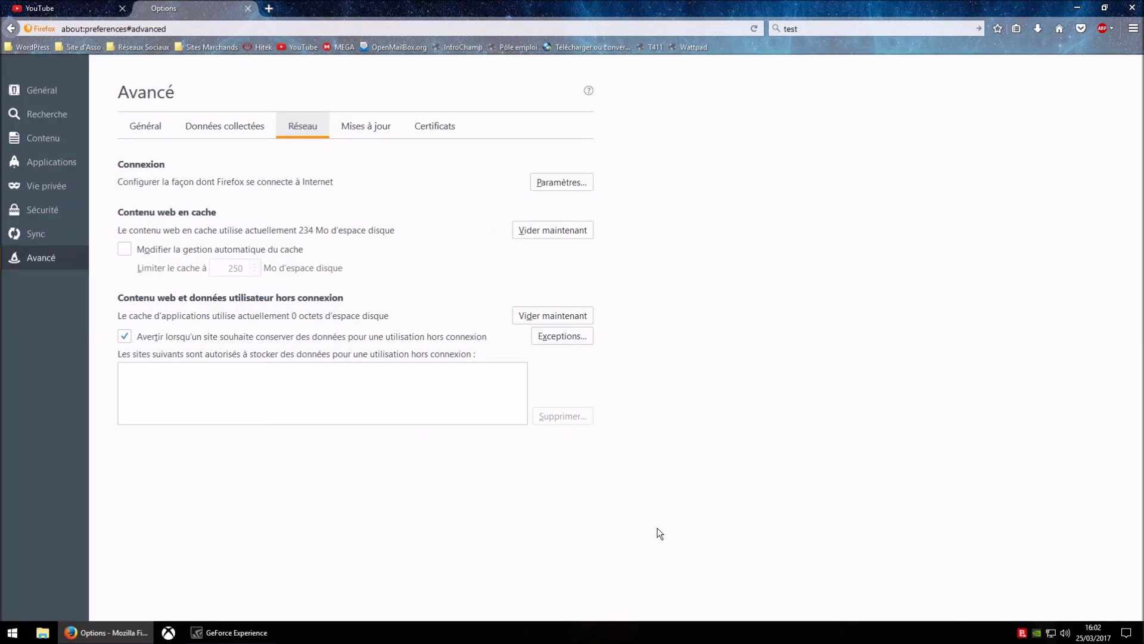
# - Switch to the Mises à jour tab showing updates set to install automatically
pyautogui.click(362, 128)
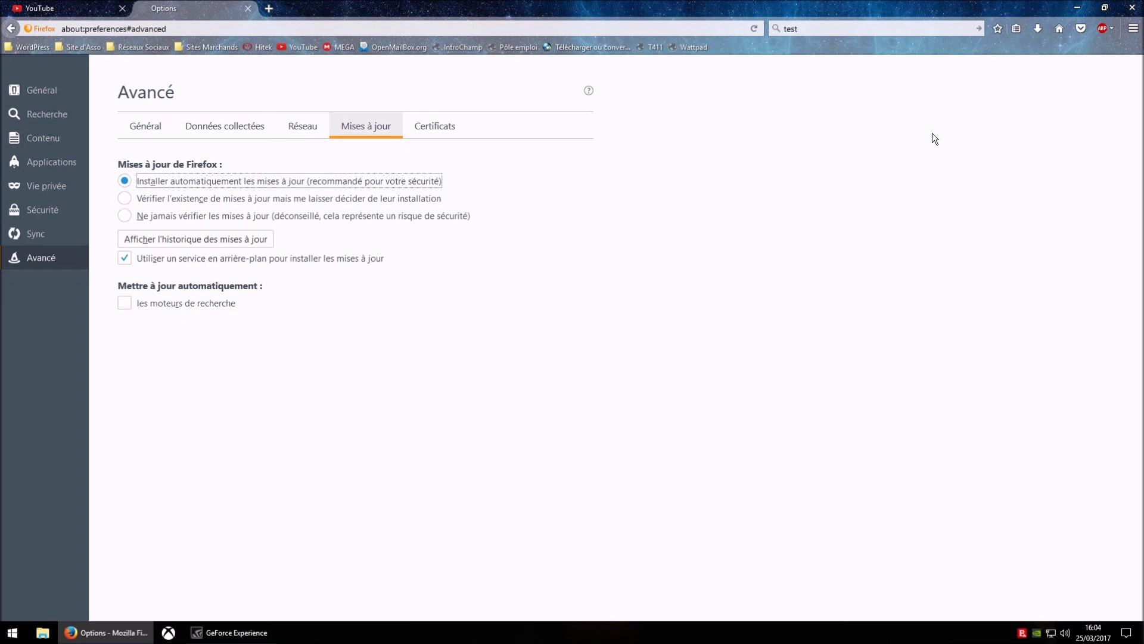
pyautogui.click(1133, 29)
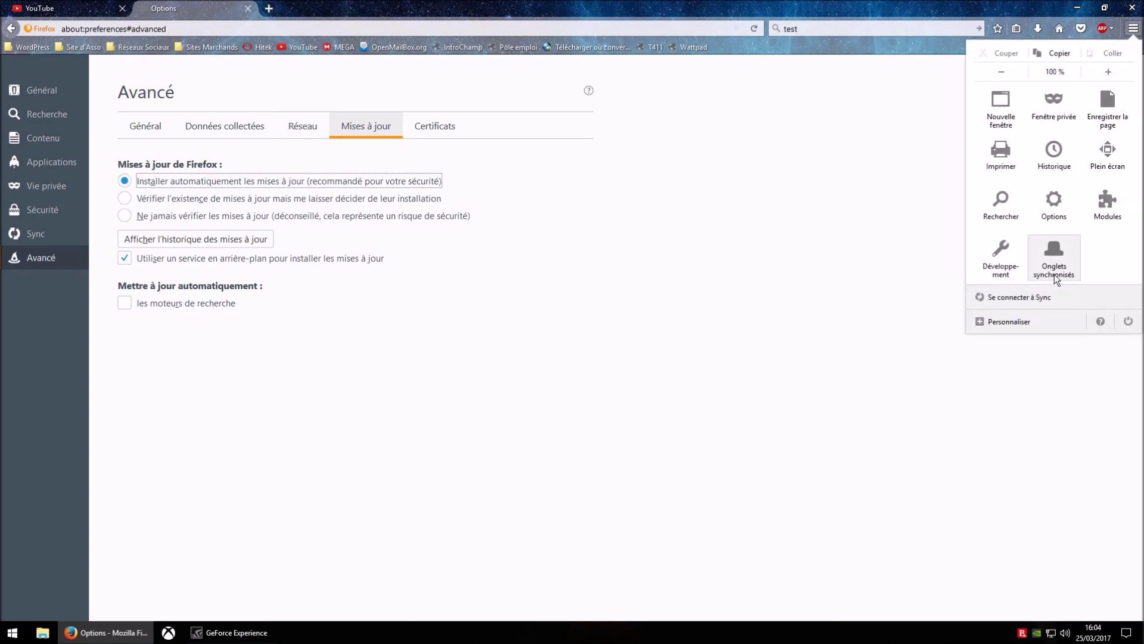
pyautogui.click(1101, 322)
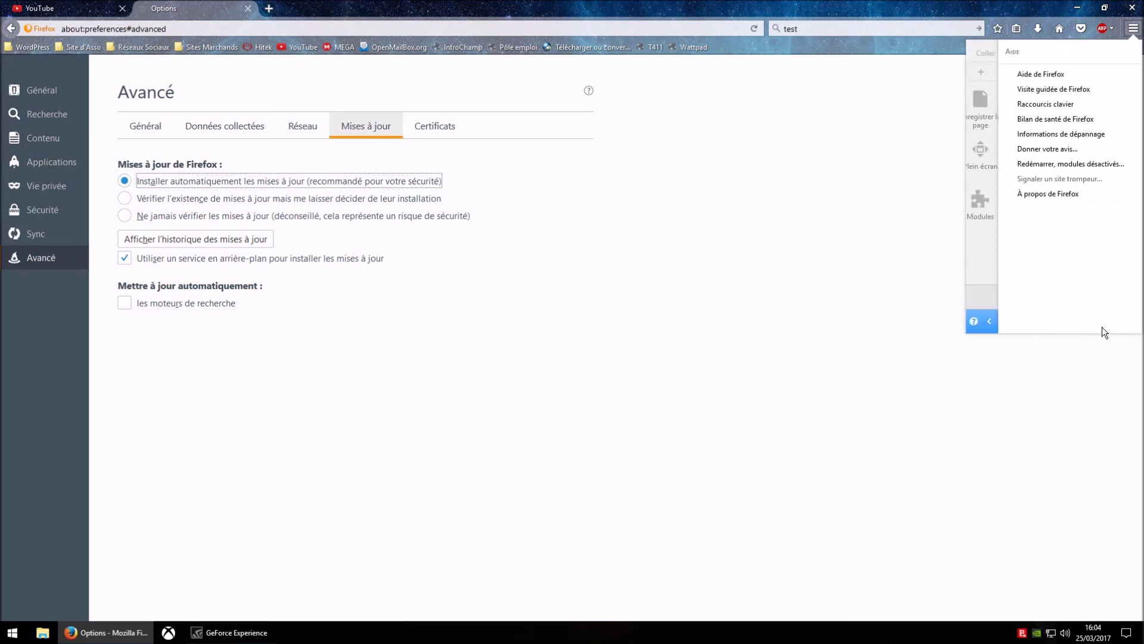
pyautogui.click(1044, 195)
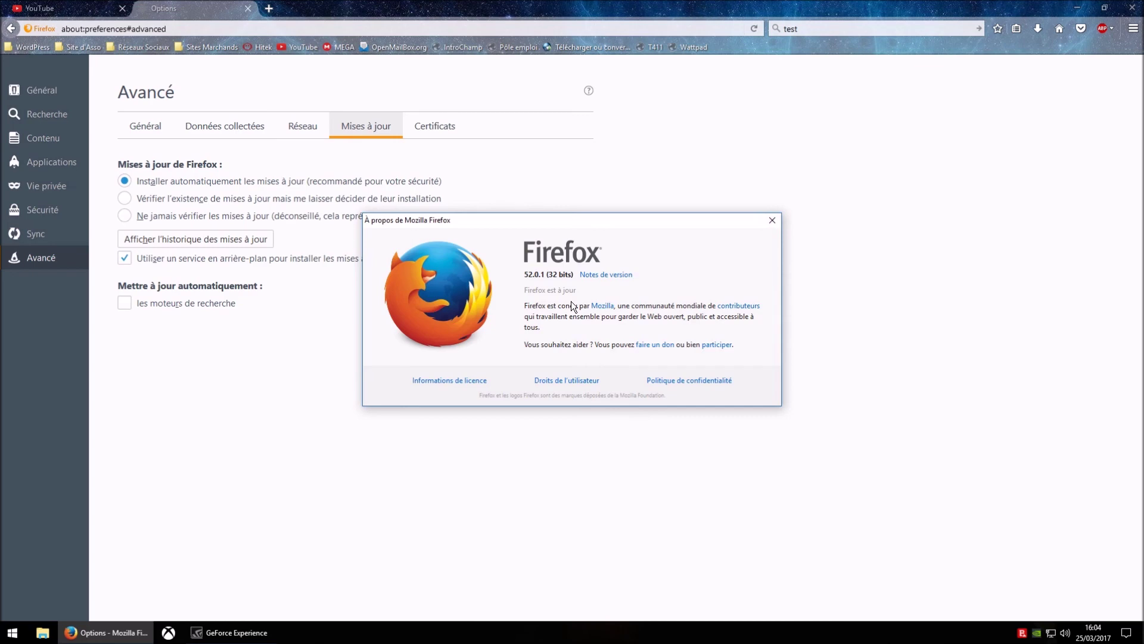
pyautogui.click(770, 221)
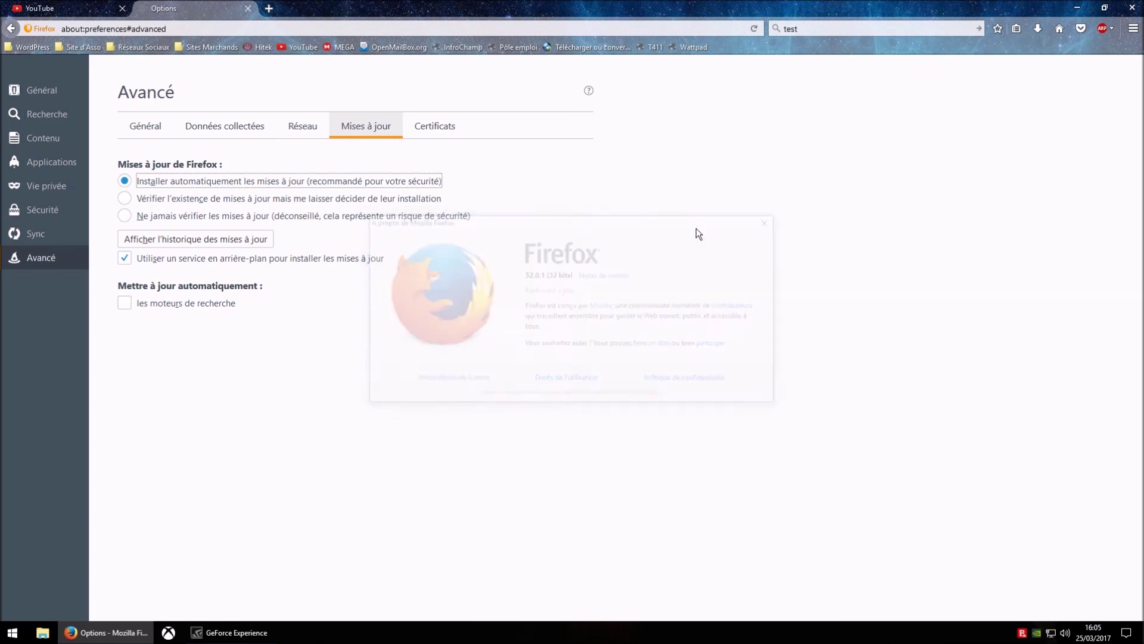
pyautogui.click(224, 203)
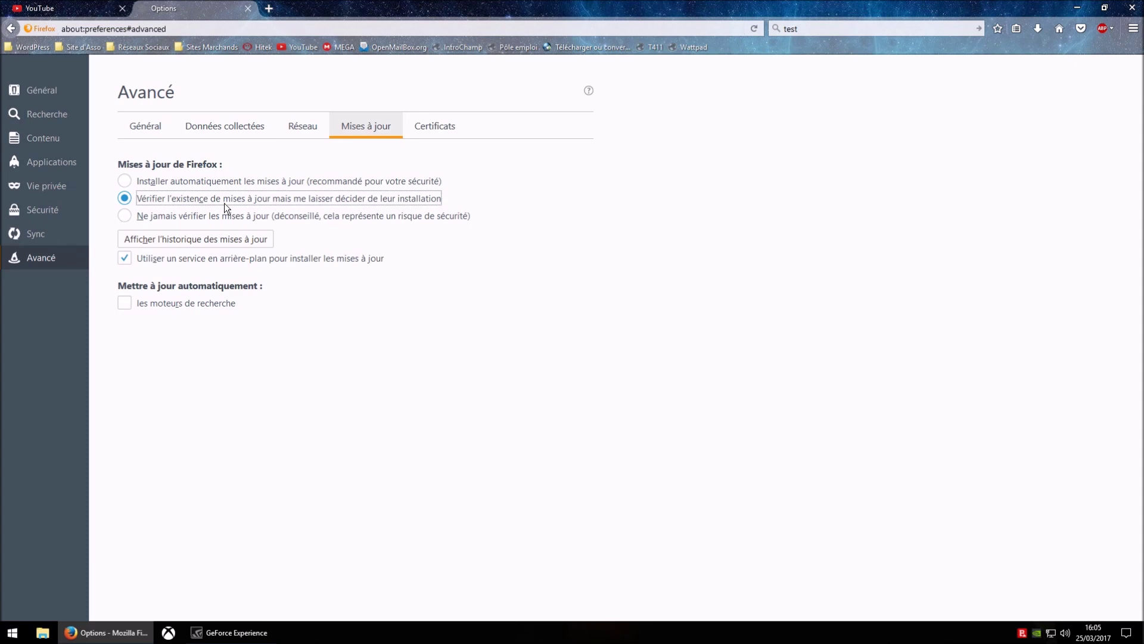
pyautogui.click(198, 217)
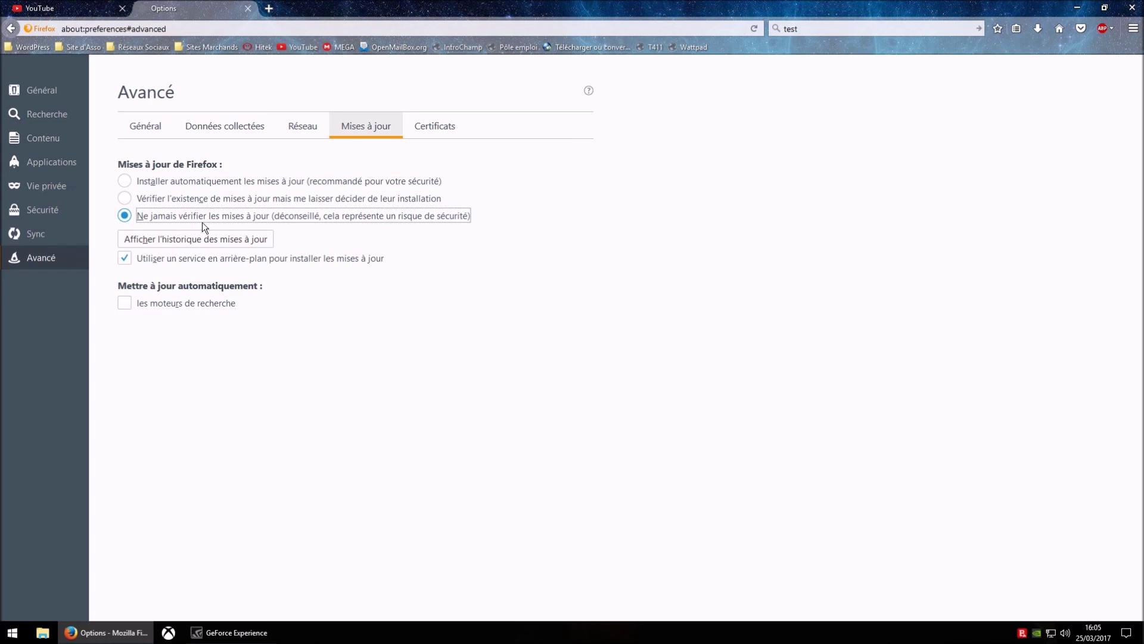
pyautogui.click(126, 182)
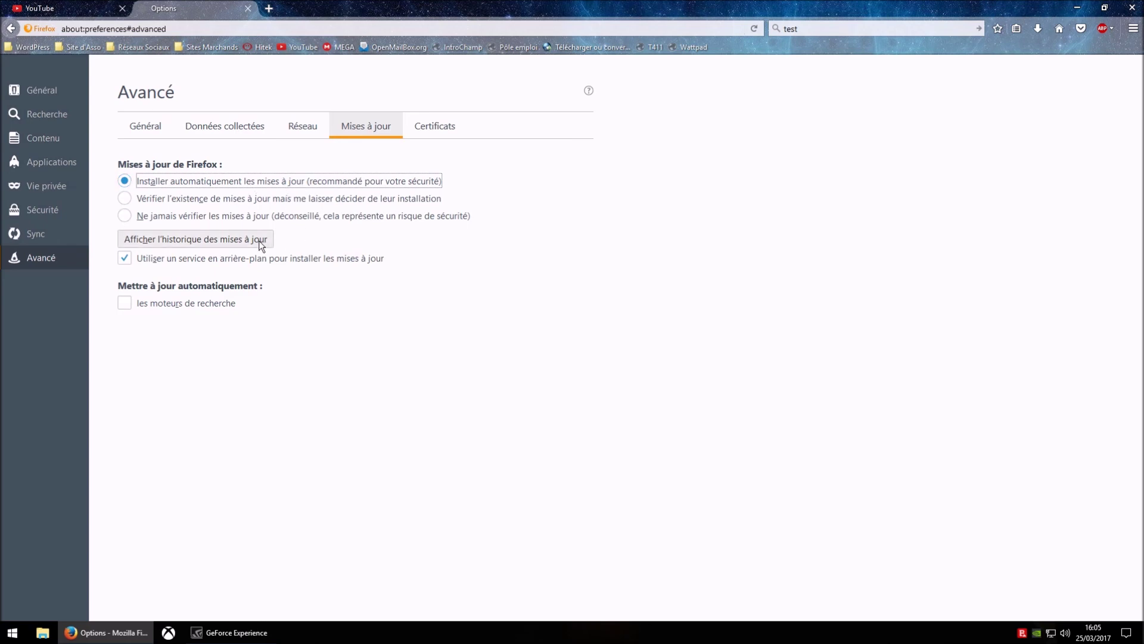
# - From the update history, open Firefox 52.0.1 Détails and scroll through its release notes
pyautogui.click(214, 242)
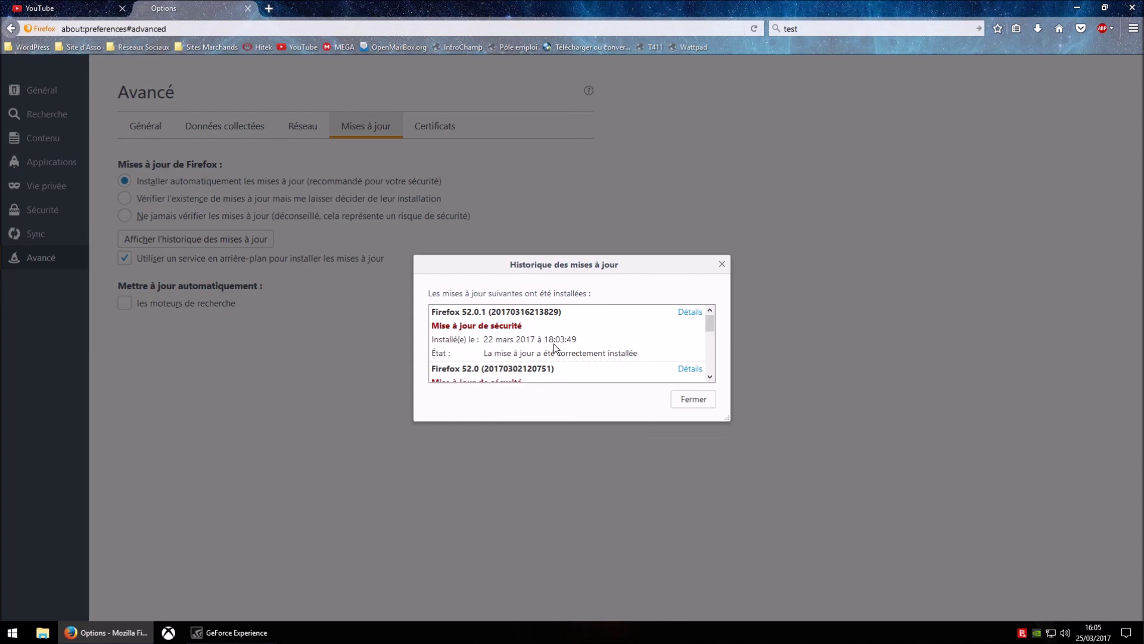
pyautogui.click(689, 312)
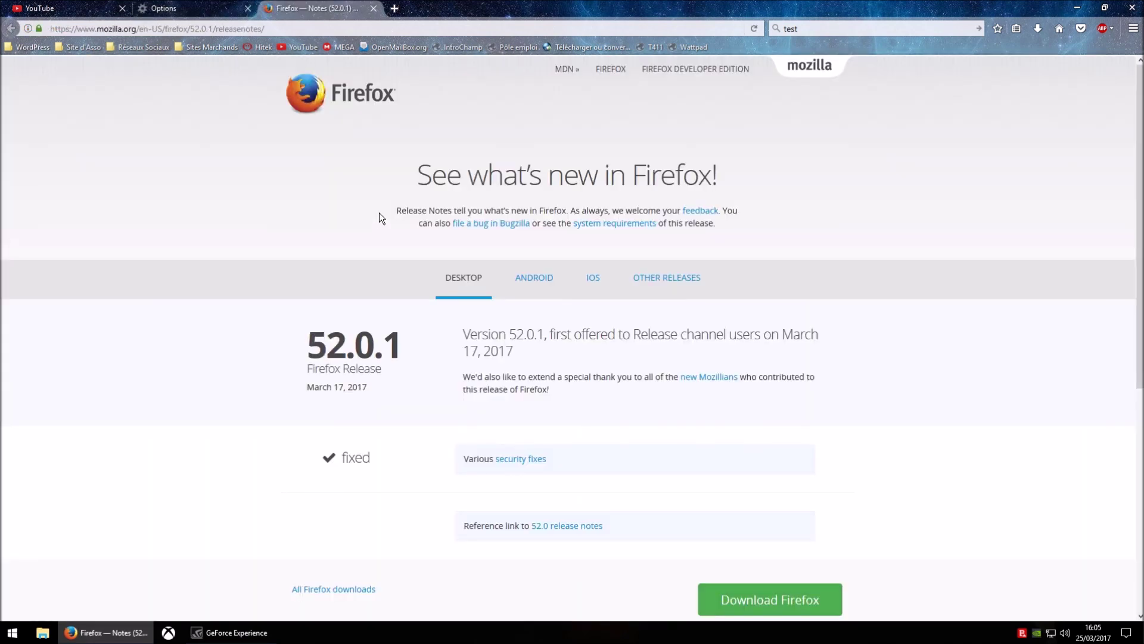
pyautogui.scroll(-2, 367, 227)
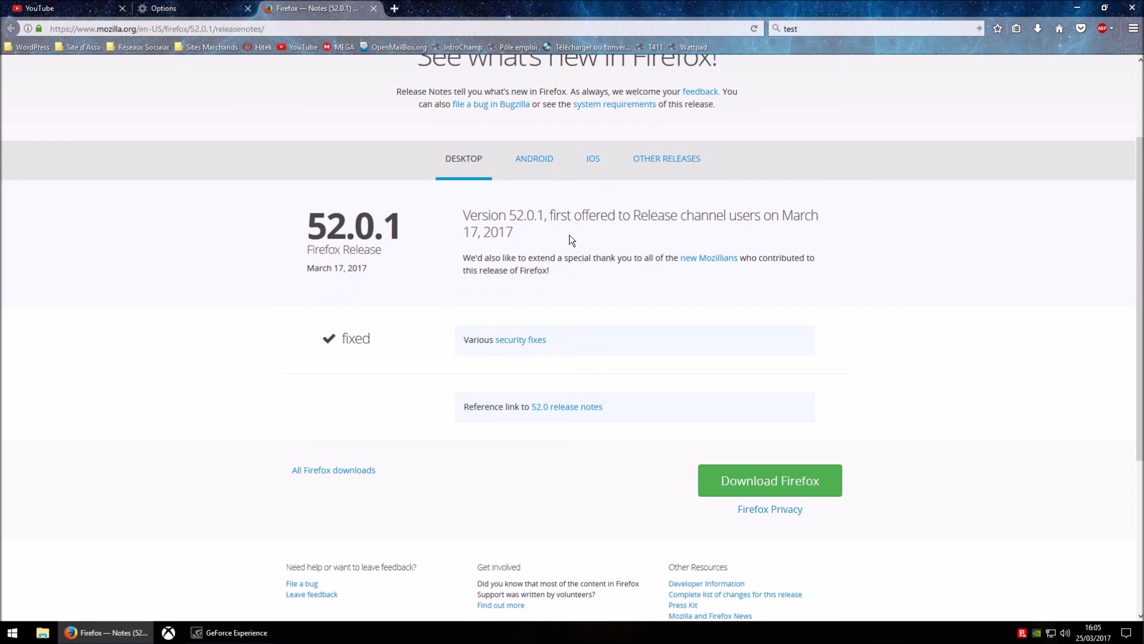
pyautogui.scroll(-2, 570, 235)
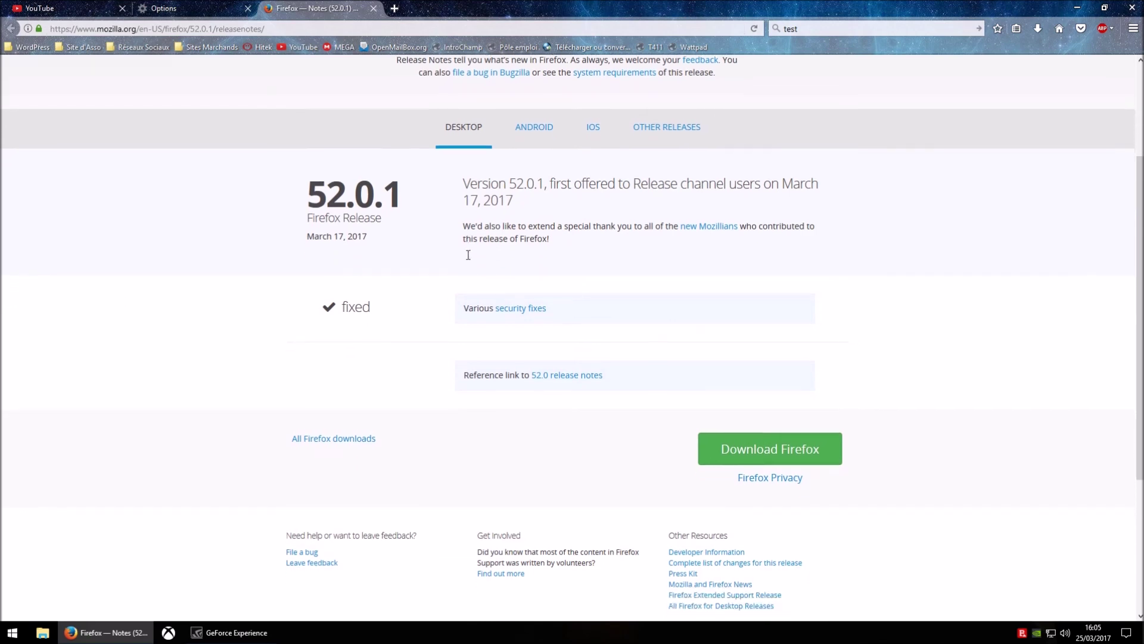